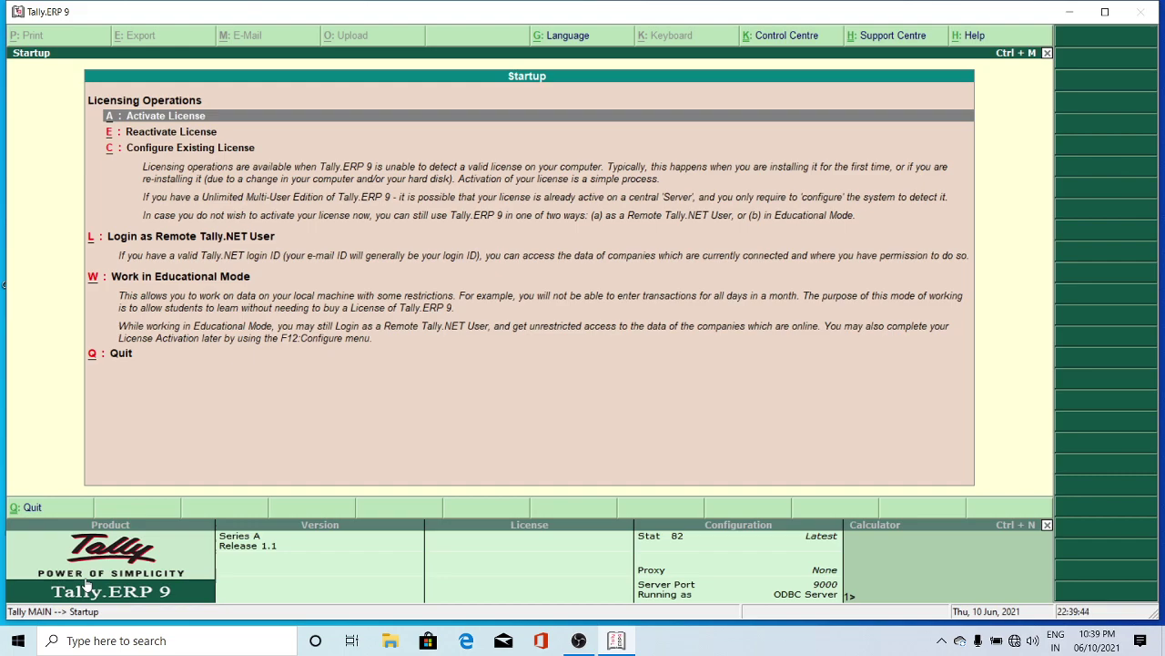
# - Choose Work in Educational Mode and continue with the Silver edition
pyautogui.click(216, 278)
pyautogui.click(215, 295)
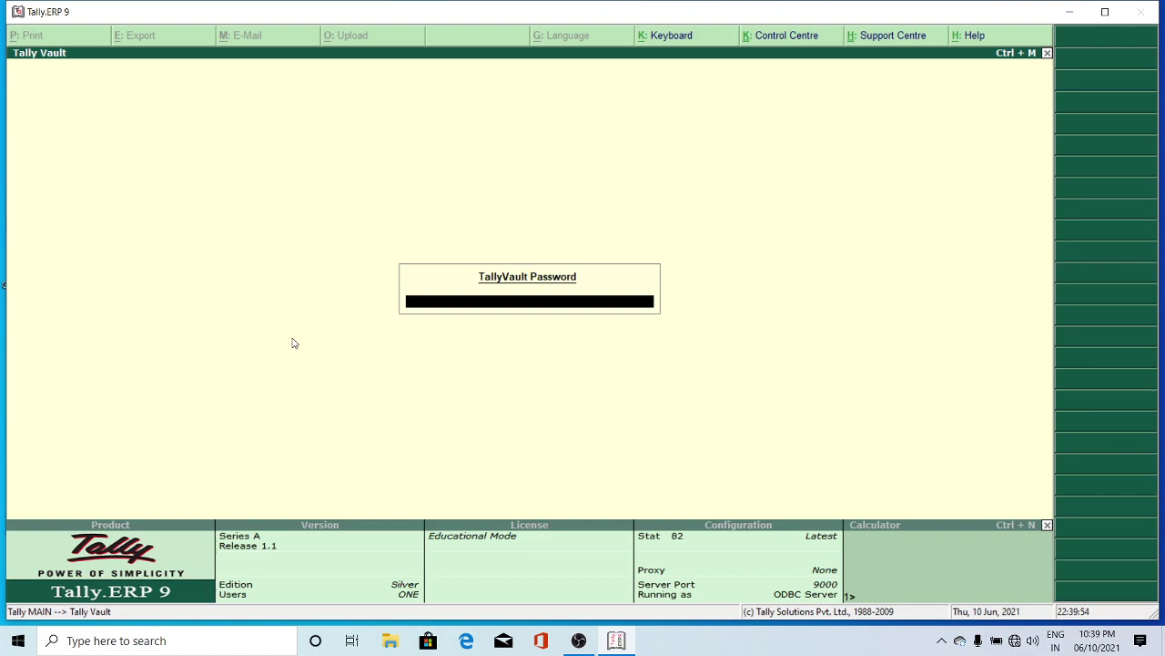
# - Enter the TallyVault password to load MES Enterprises for 1-4-2021 to 31-3-2022
pyautogui.write('****')
pyautogui.press('Return')
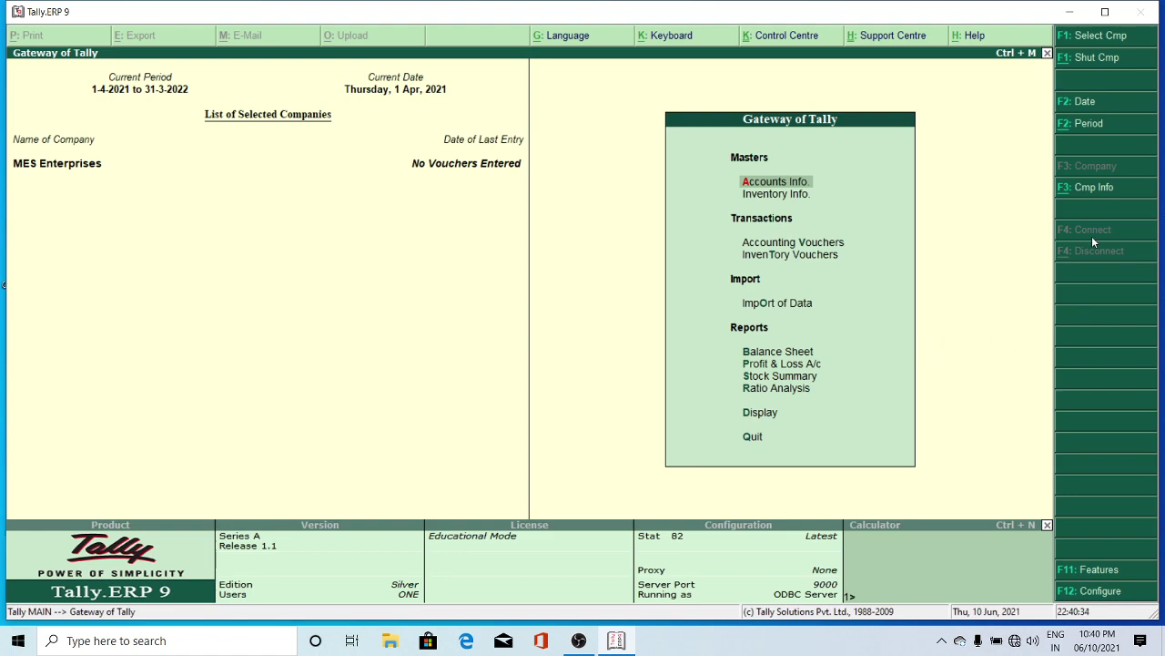
# - Open the Company Info. menu for MES Enterprises from F3: Cmp Info
pyautogui.click(1096, 188)
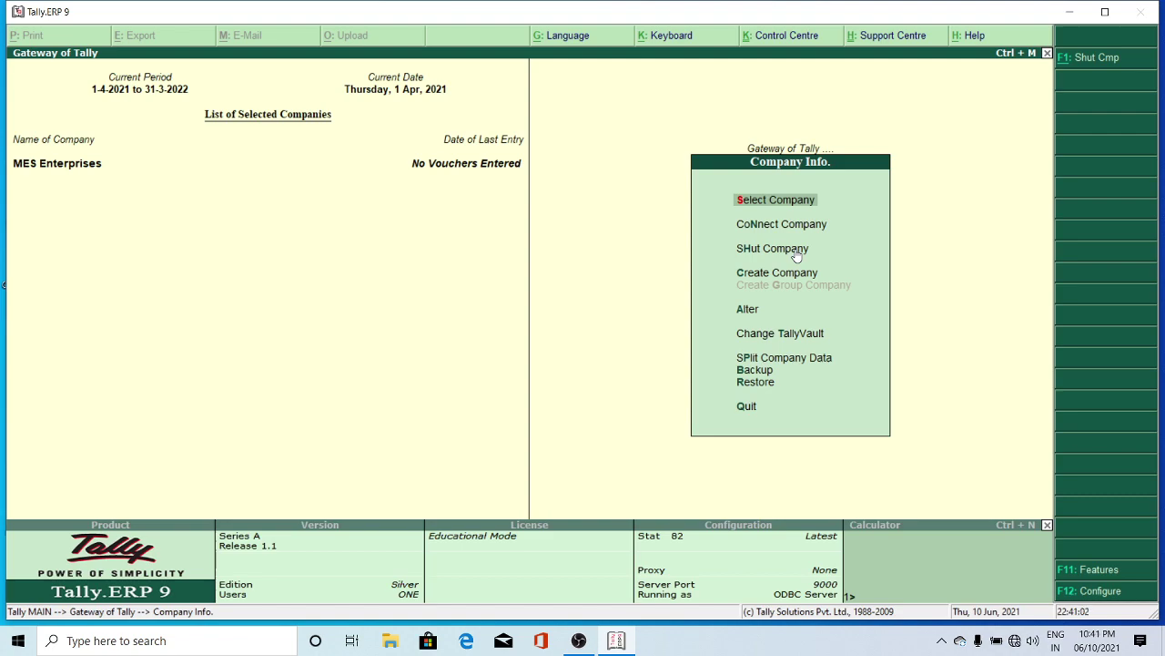
# - Shut MES Enterprises via SHut Company in the Company Info. menu
pyautogui.click(788, 259)
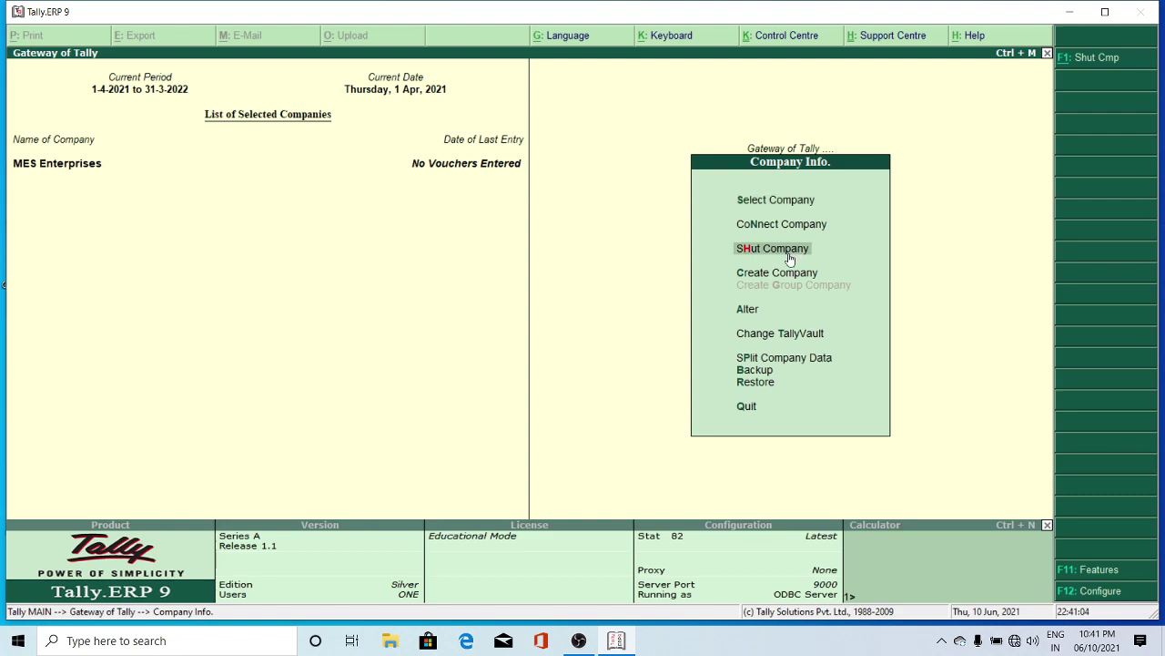
pyautogui.click(788, 258)
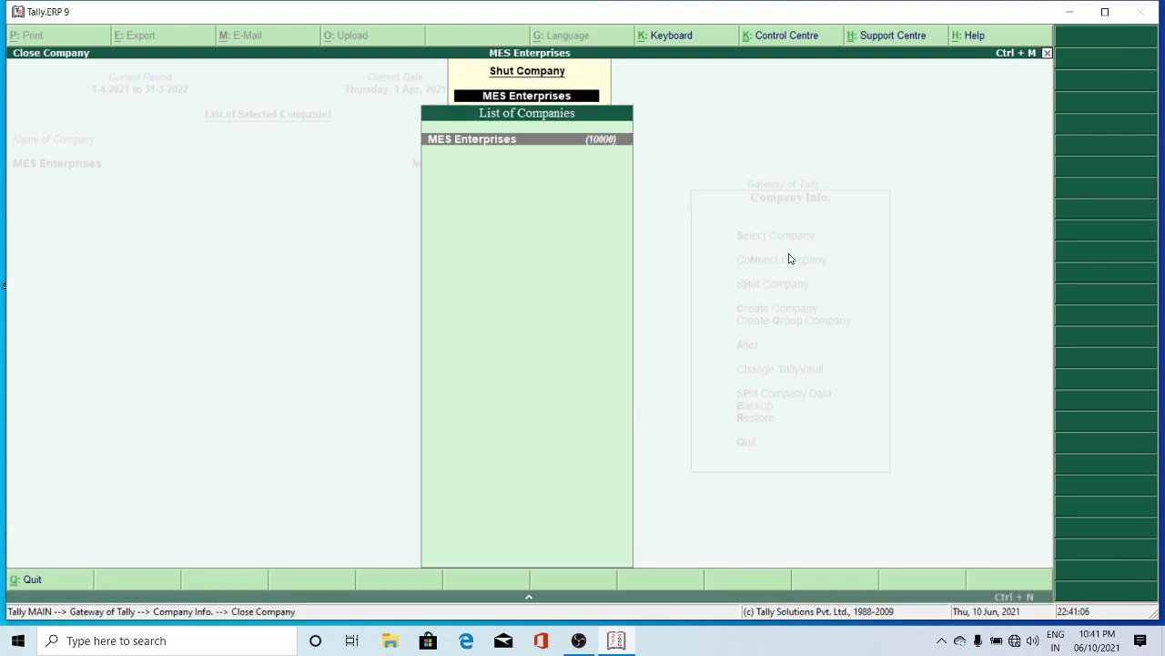
pyautogui.press('Return')
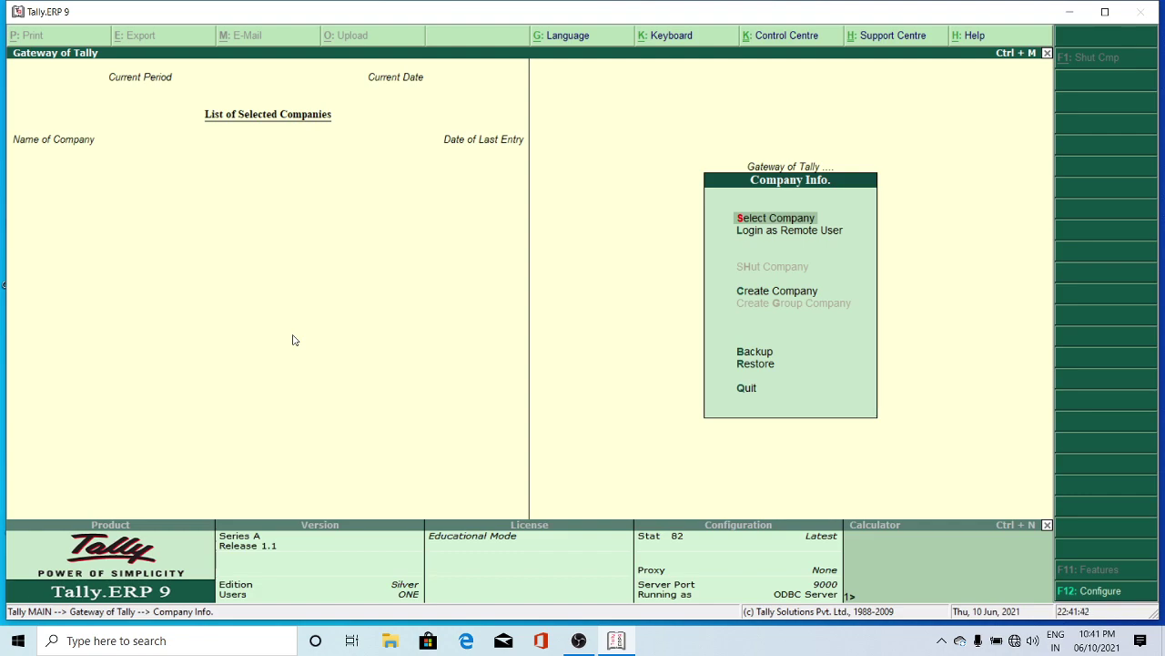
# - Select the vault-protected MES Enterprises and enter its TallyVault password to reload it
pyautogui.click(768, 223)
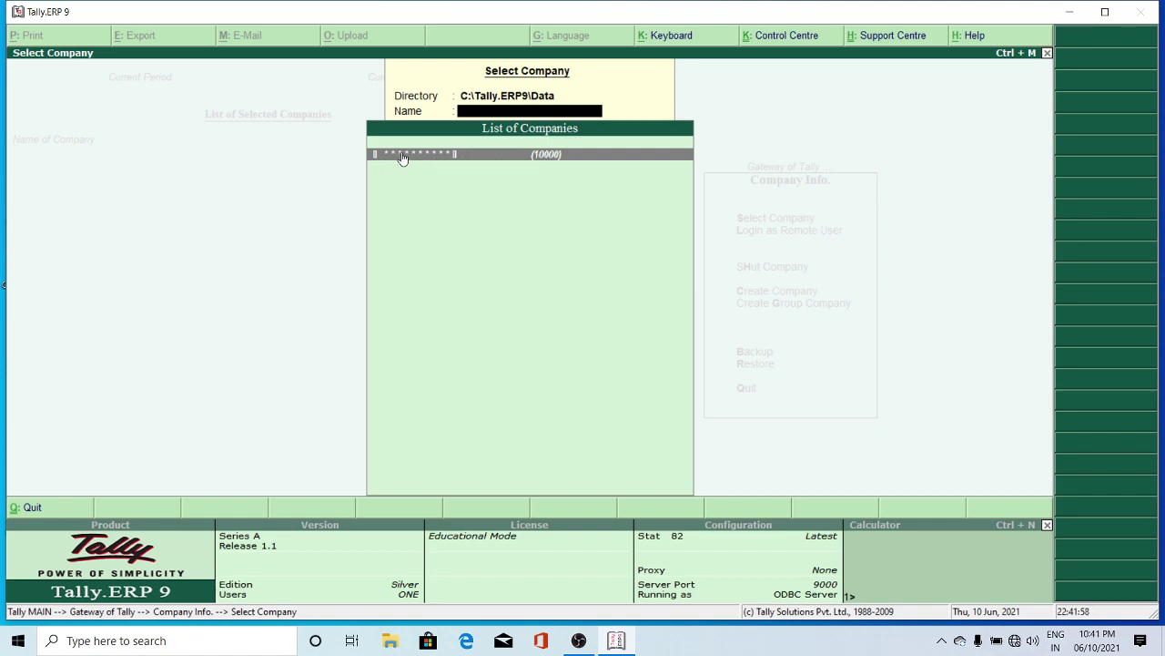
pyautogui.click(519, 164)
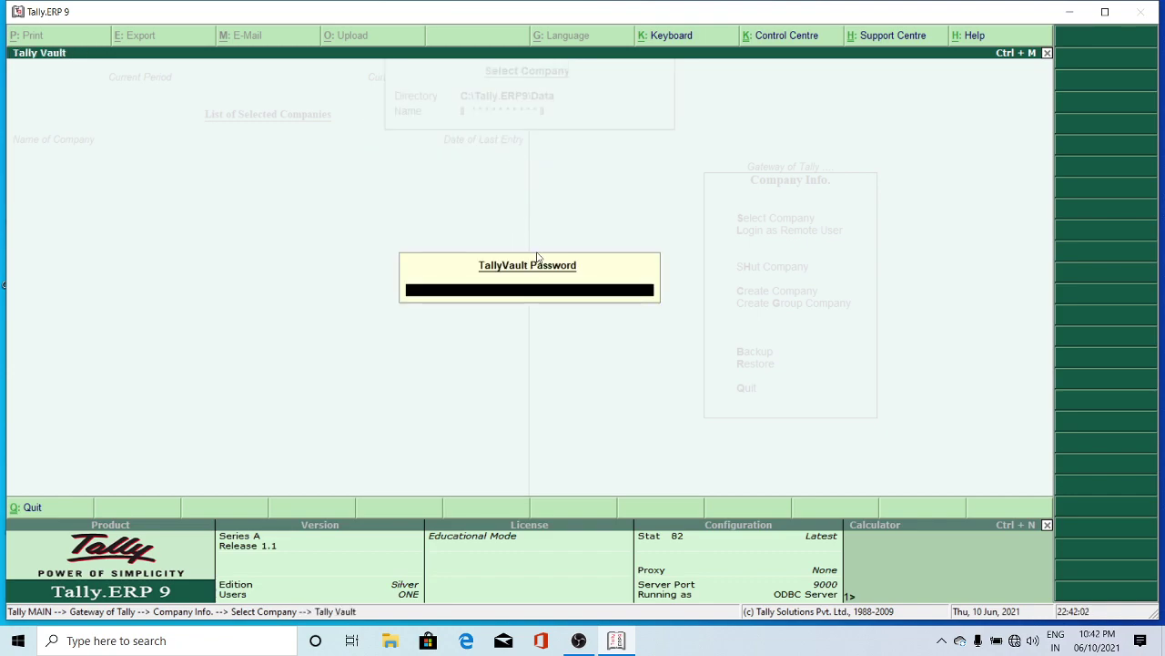
pyautogui.write('******')
pyautogui.press('Return')
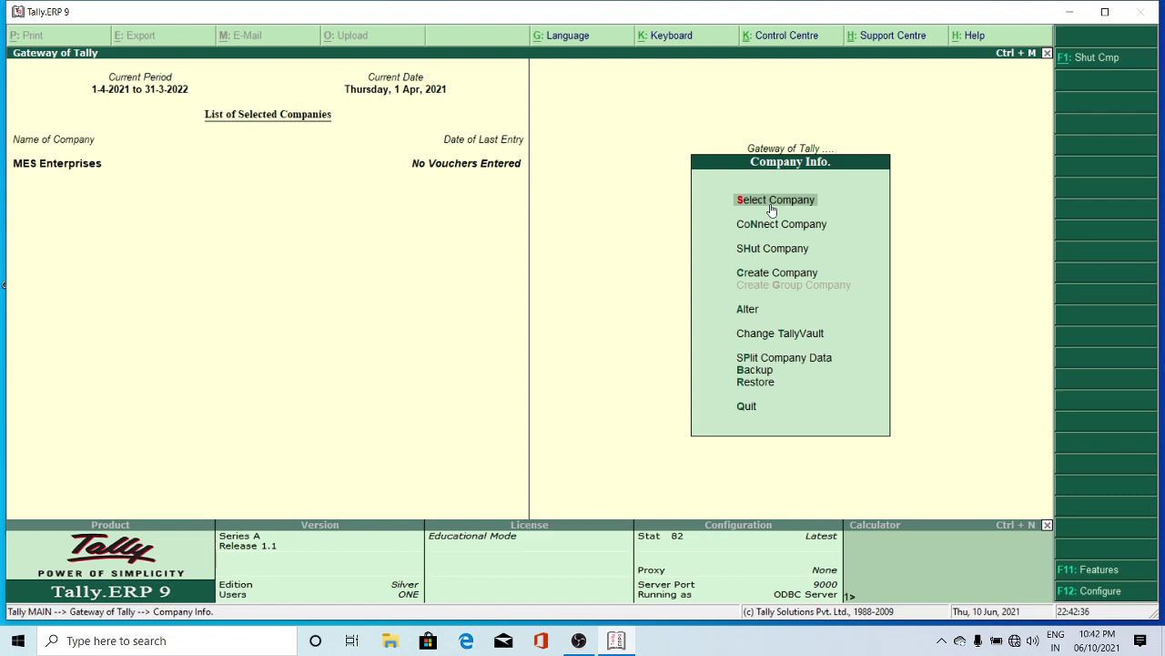
# - Open MES Enterprises in Company Alteration and replace the locality line of its address
pyautogui.click(747, 311)
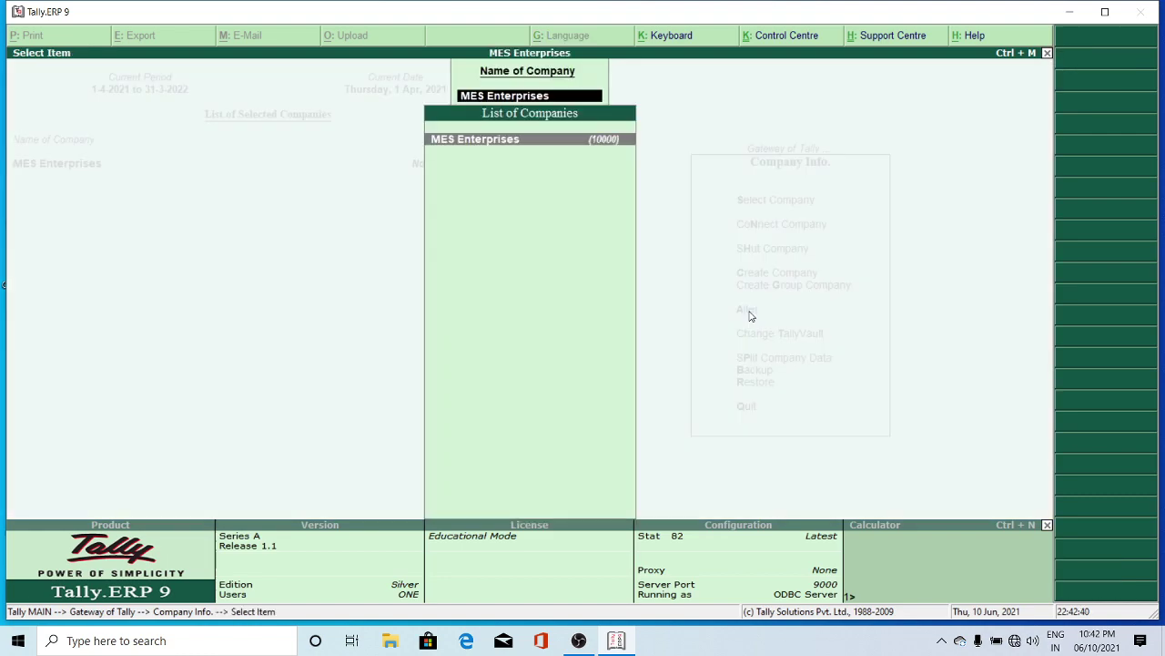
pyautogui.click(518, 147)
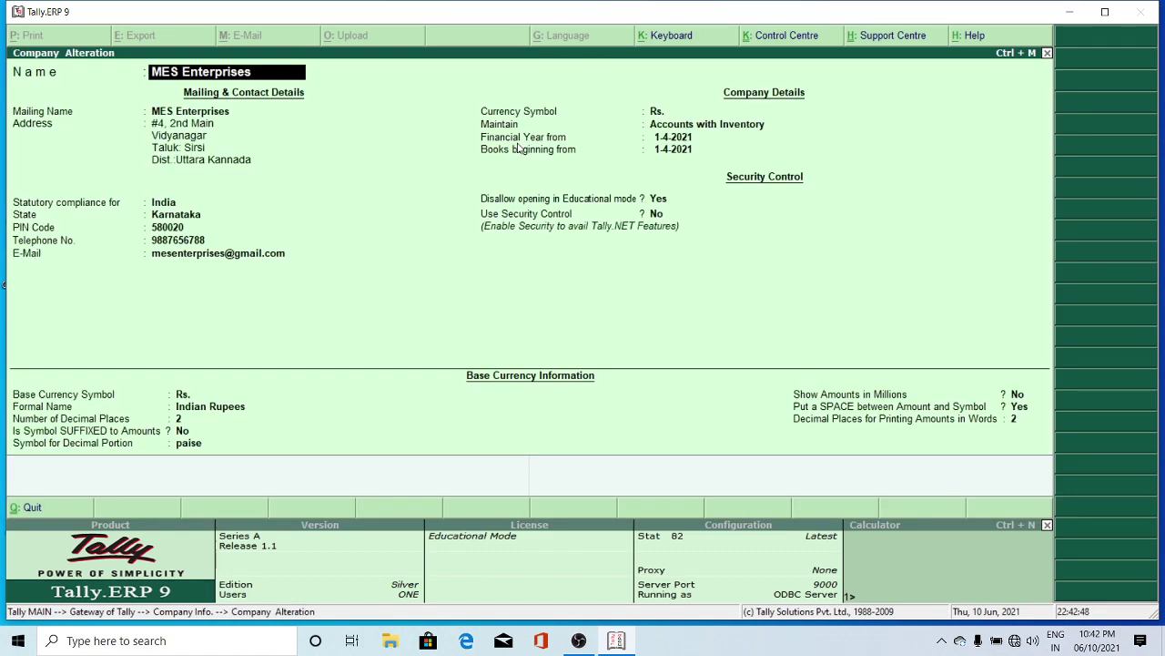
pyautogui.press('Return')
pyautogui.press('Return')
pyautogui.press('Return')
pyautogui.press('Return')
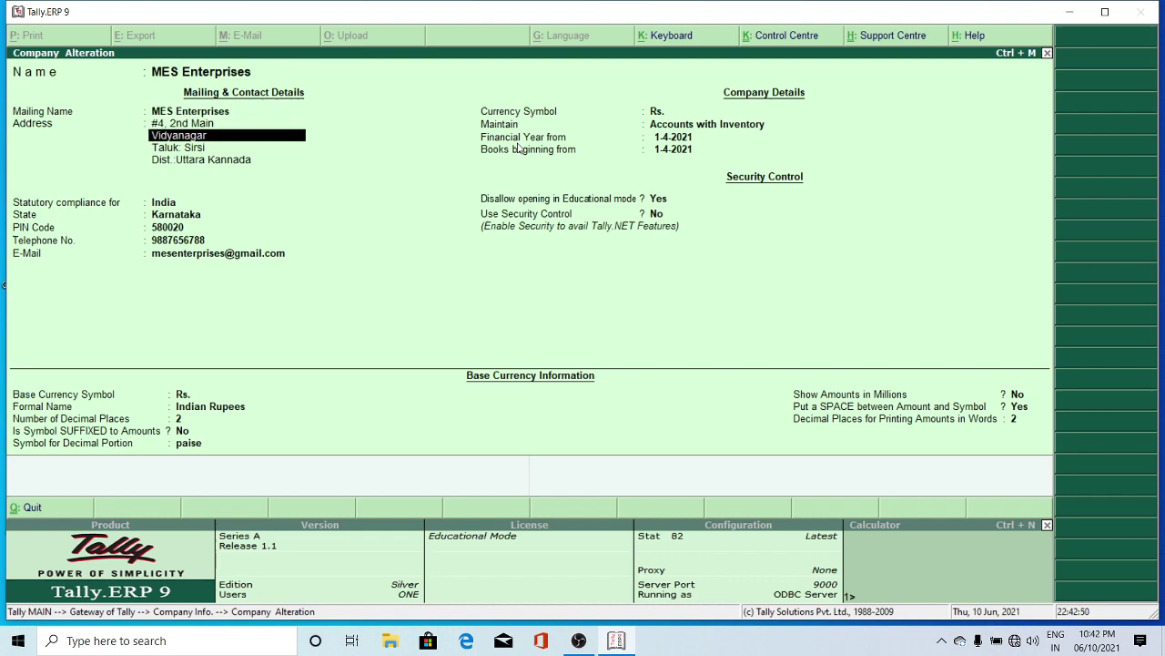
pyautogui.press('Return')
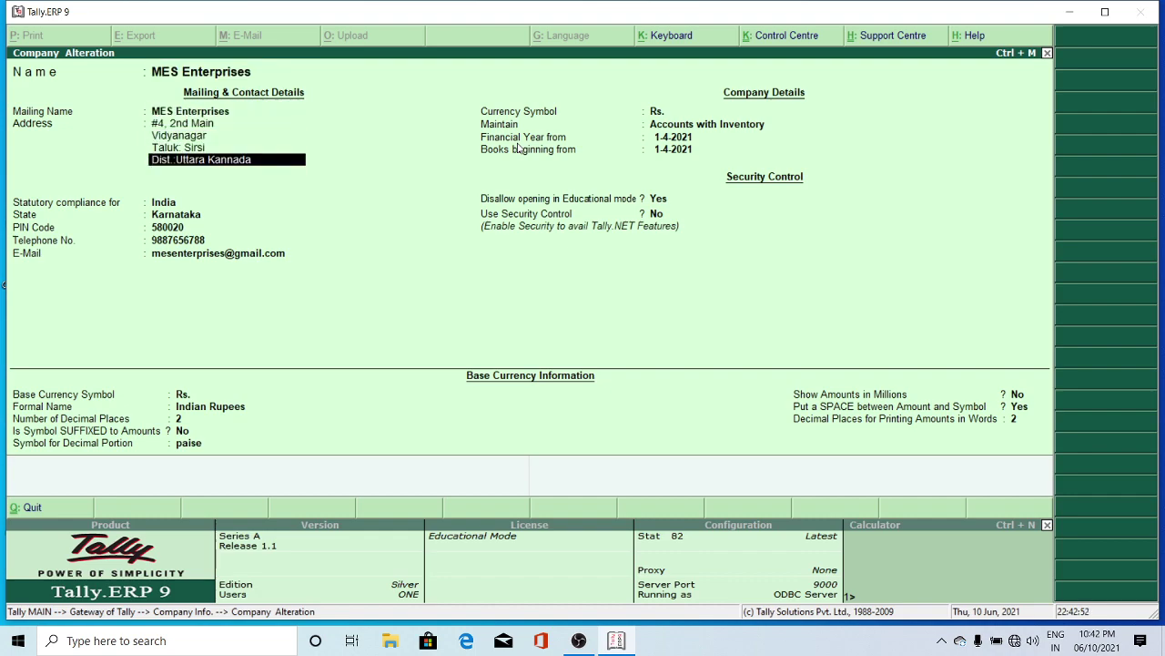
pyautogui.press('Up')
pyautogui.press('Up')
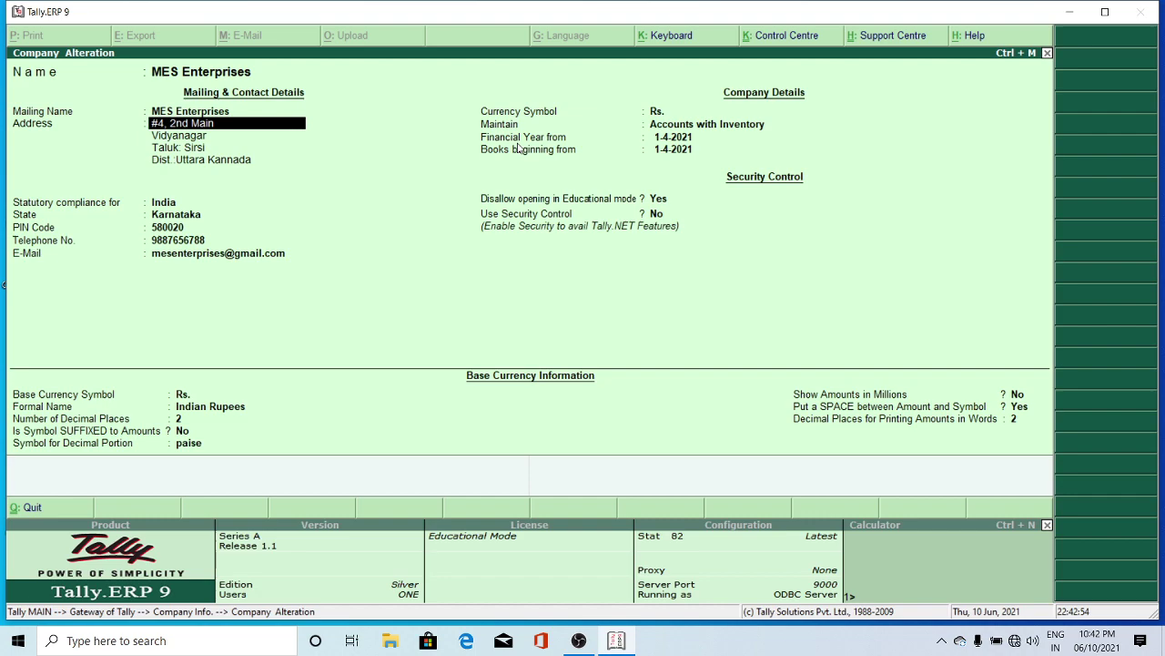
pyautogui.press('Down')
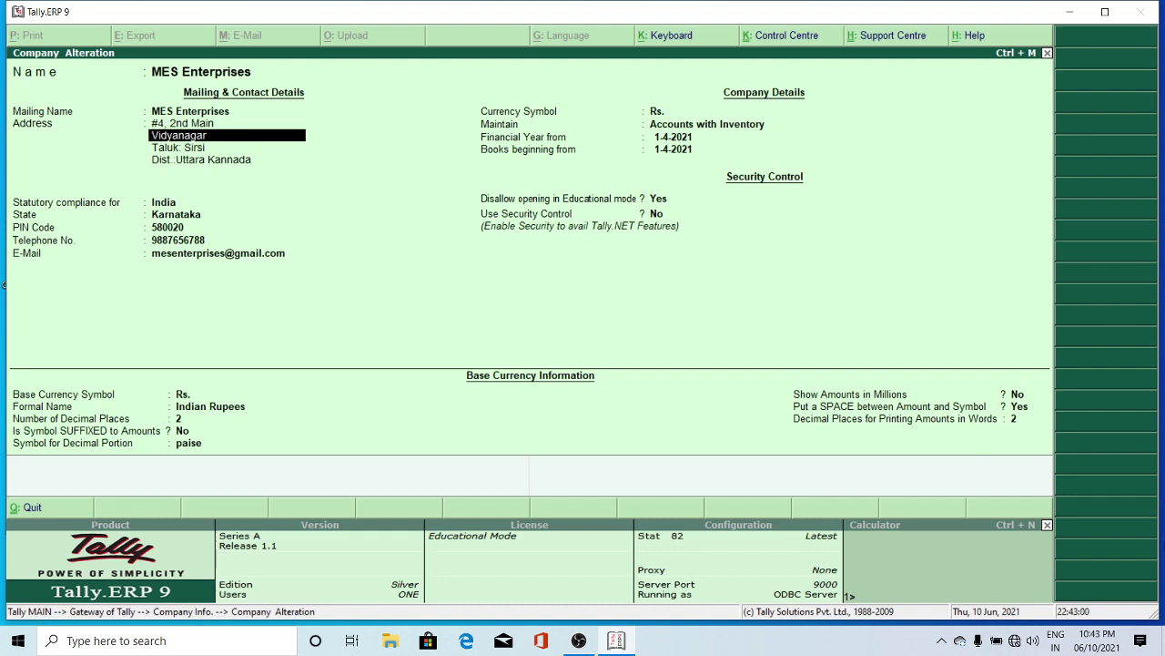
pyautogui.write('Navanaga')
pyautogui.press('Return')
pyautogui.press('Return')
pyautogui.press('Return')
pyautogui.press('Return')
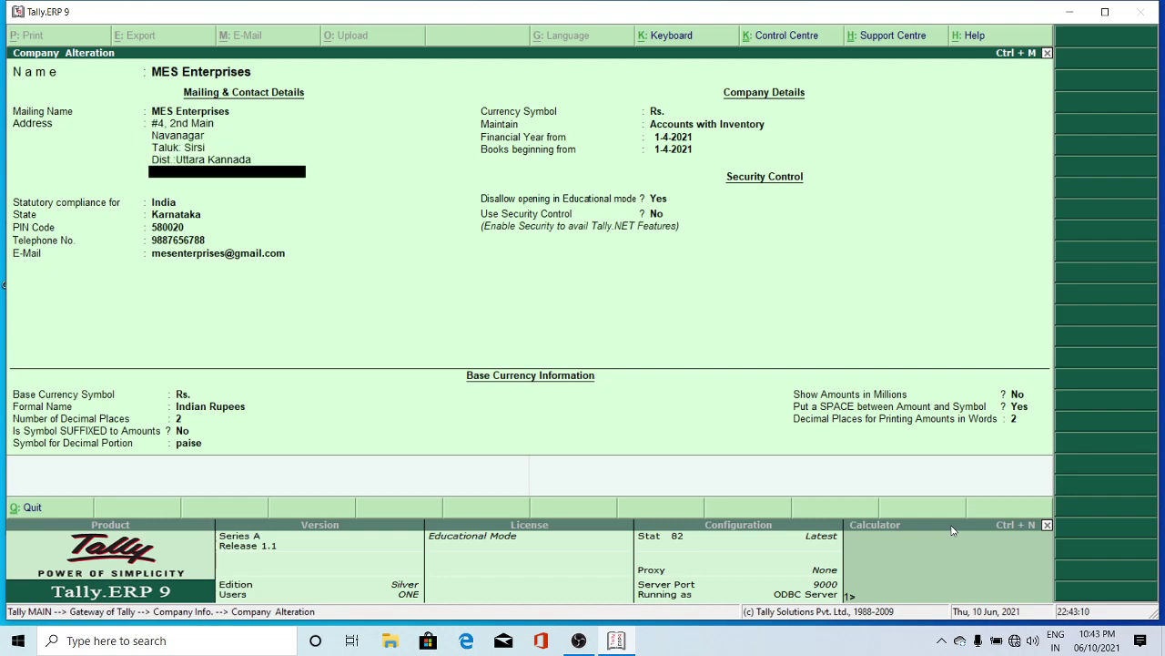
# - Enter the company's new telephone number, keep the remaining settings, and accept the alteration
pyautogui.press('Return')
pyautogui.press('Return')
pyautogui.press('Return')
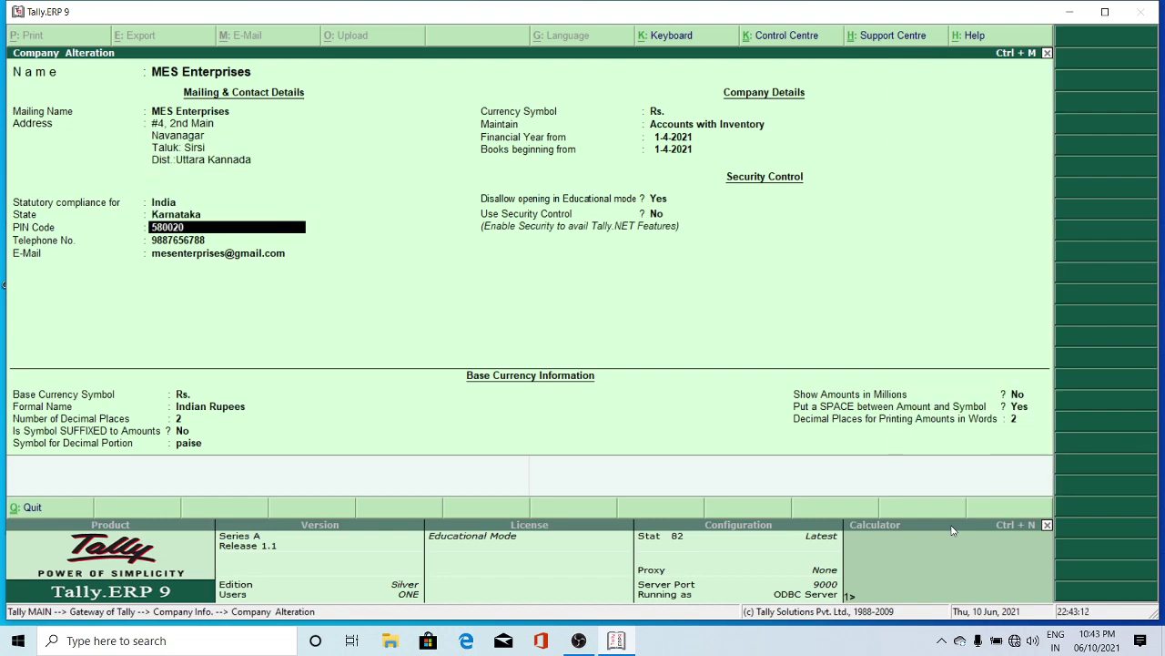
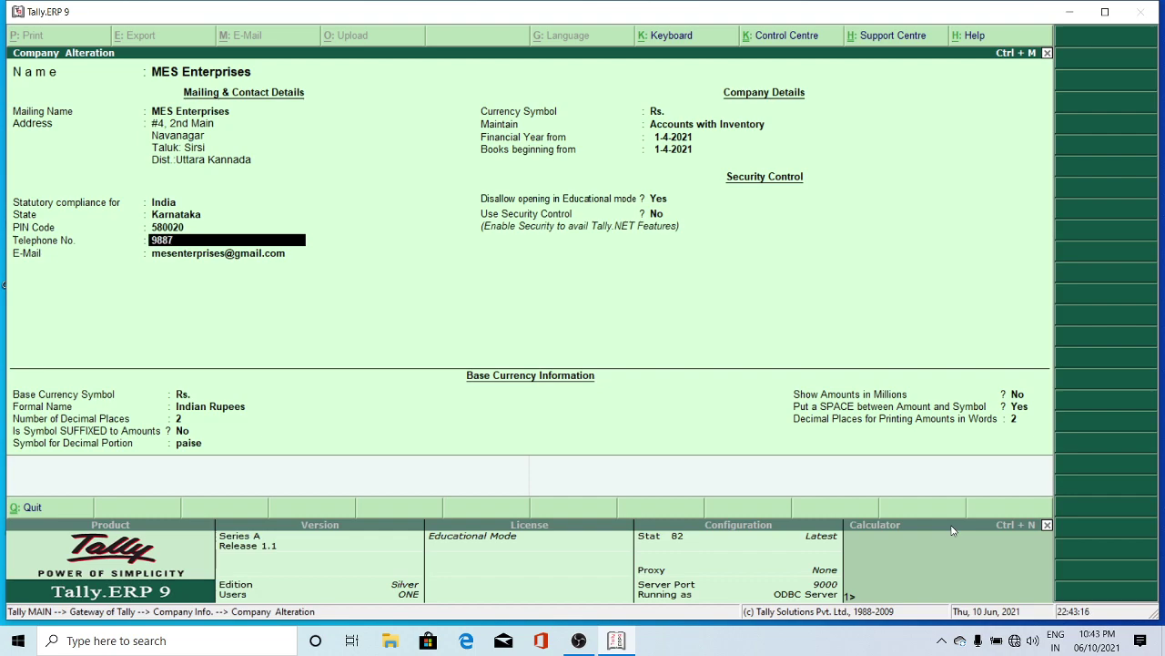
pyautogui.press('Return')
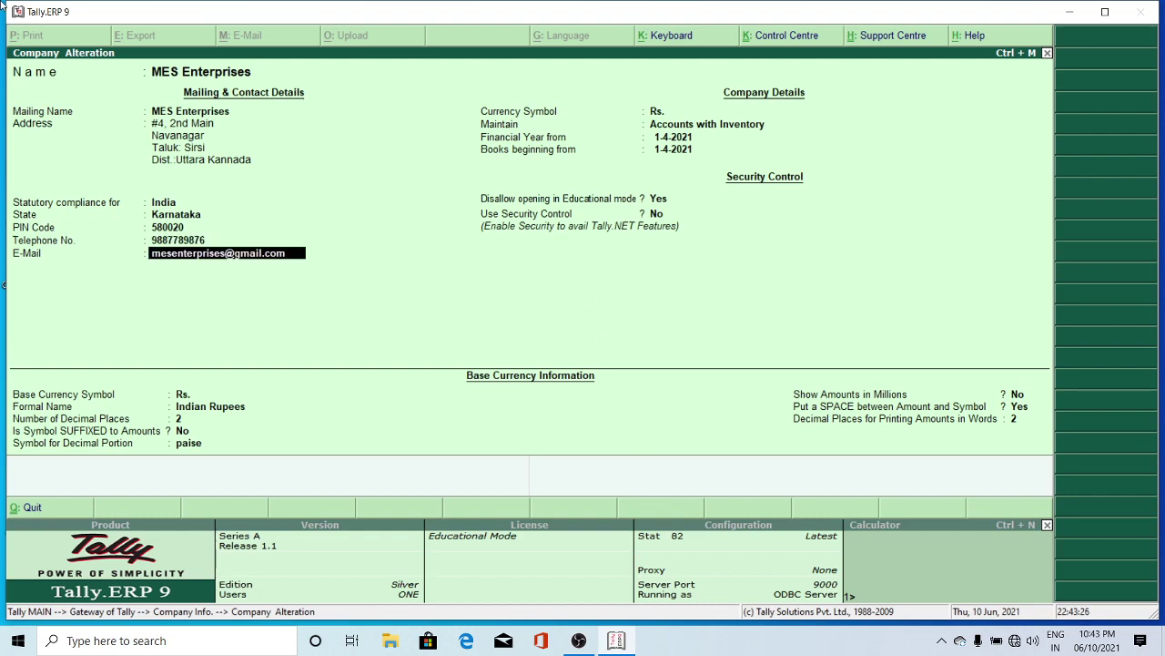
pyautogui.press('Return')
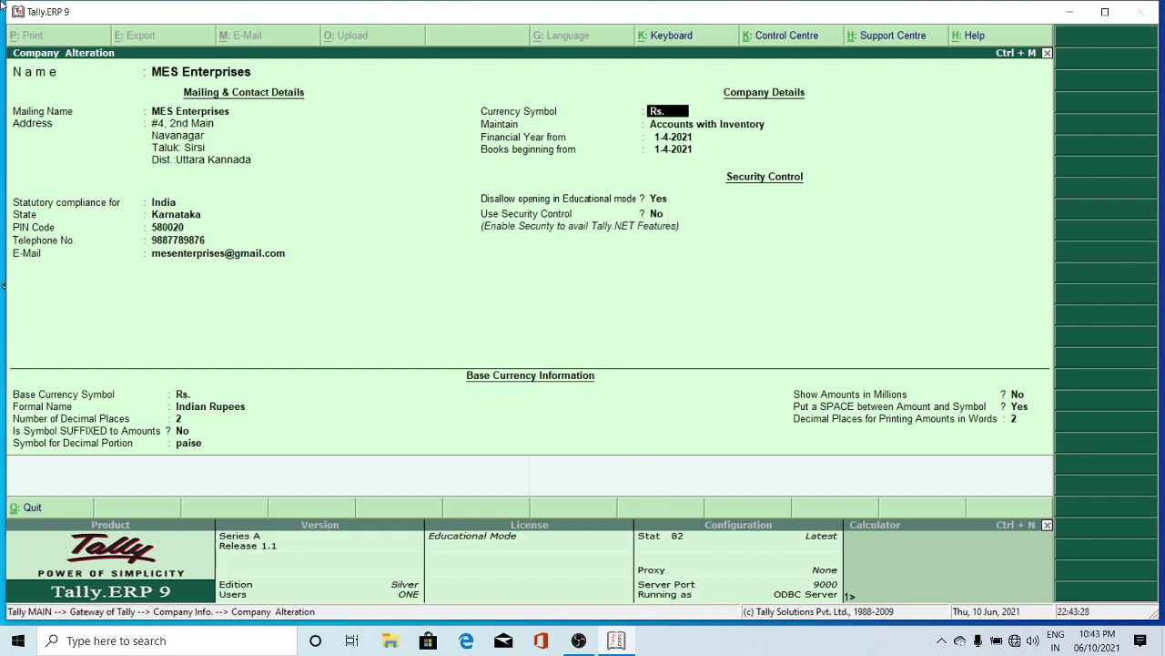
pyautogui.press('Return')
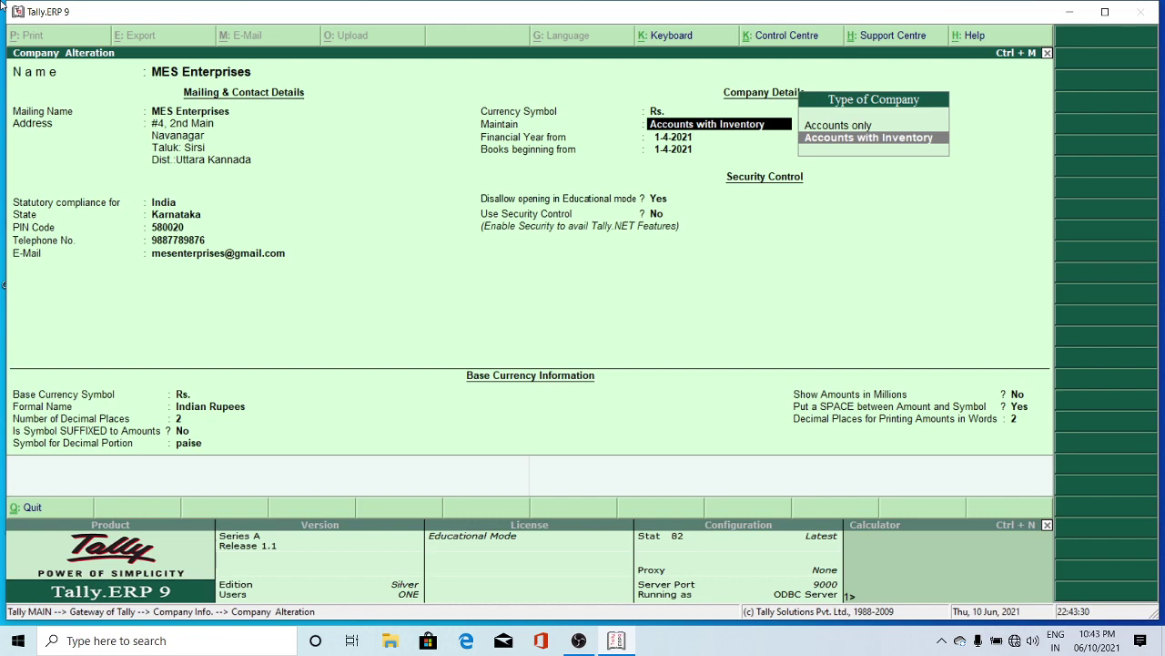
pyautogui.press('Return')
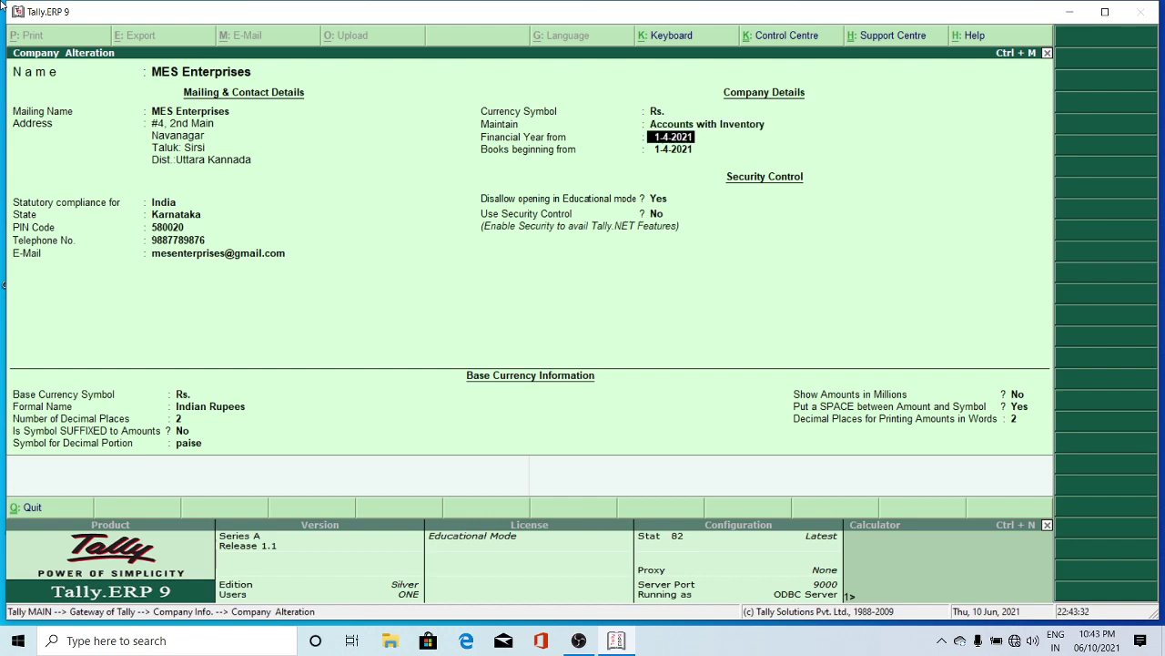
pyautogui.press('Return')
pyautogui.press('Return')
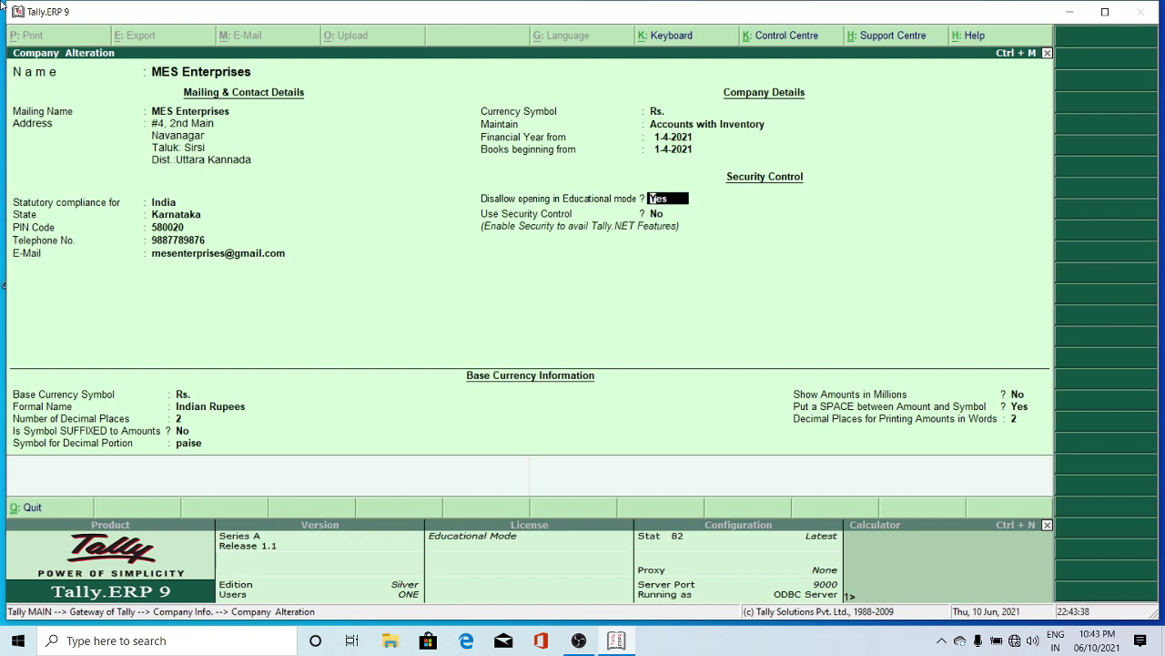
pyautogui.press('Return')
pyautogui.press('Return')
pyautogui.press('Return')
pyautogui.press('Return')
pyautogui.press('Return')
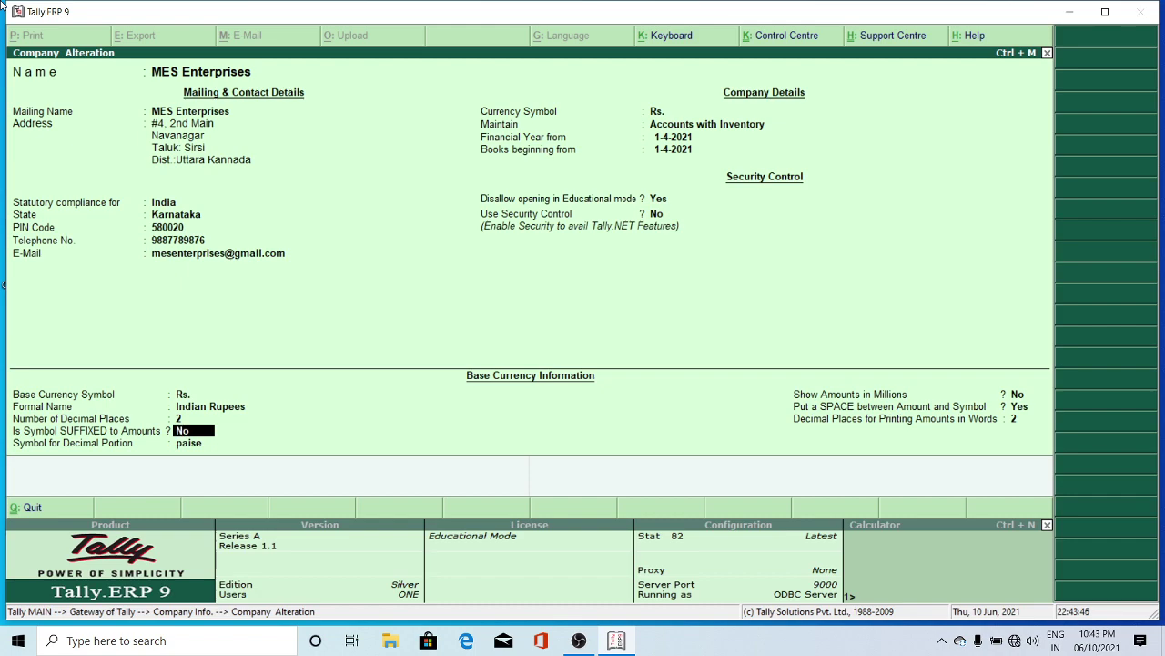
pyautogui.press('Return')
pyautogui.press('Return')
pyautogui.press('Return')
pyautogui.press('Return')
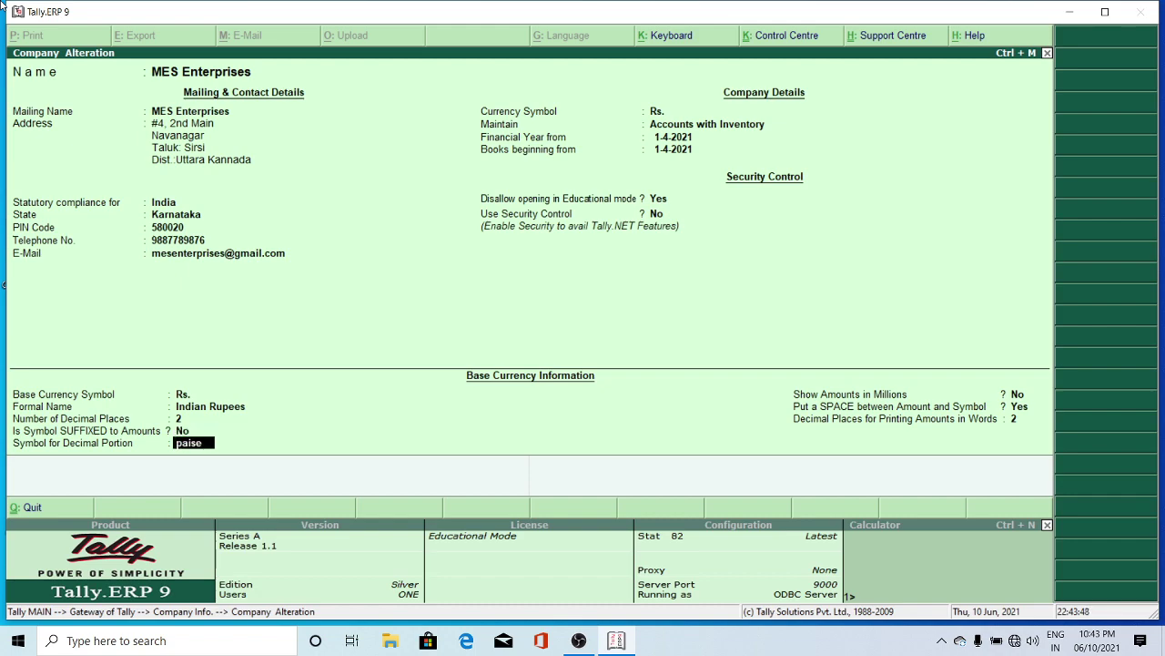
pyautogui.press('Return')
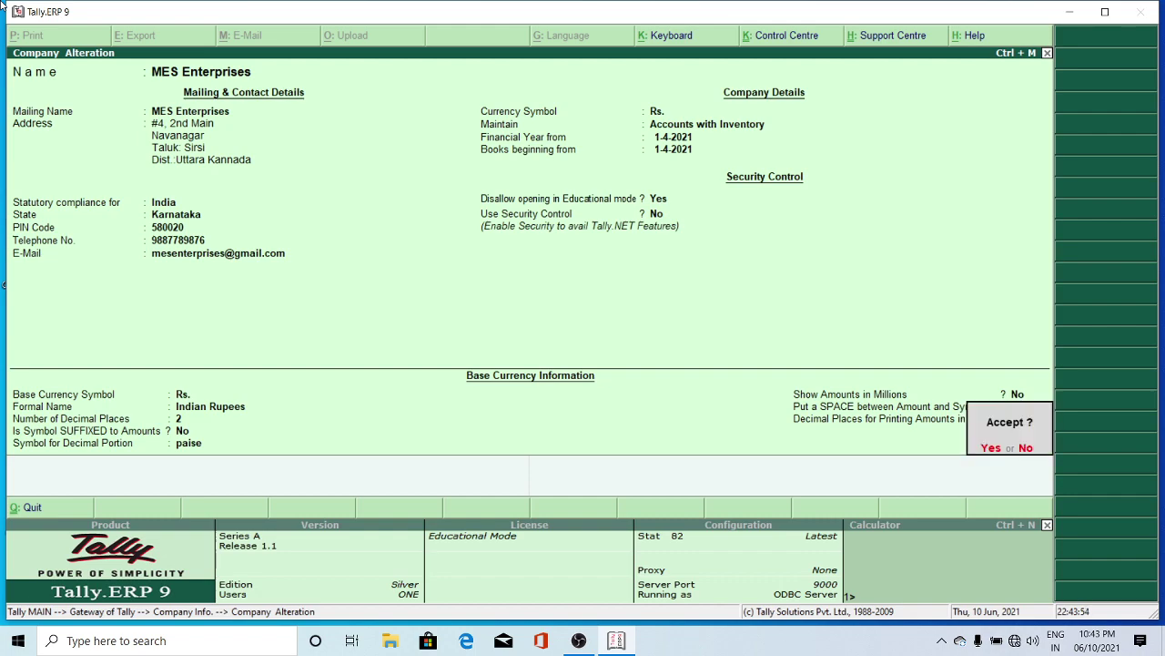
pyautogui.press('Return')
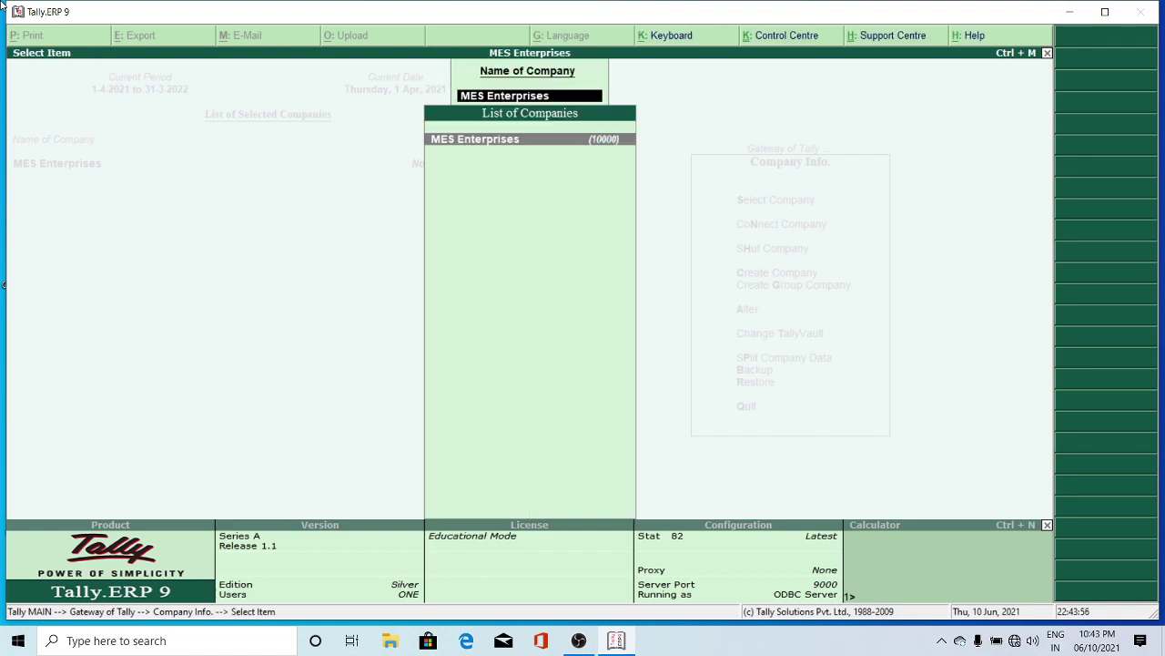
pyautogui.press('Return')
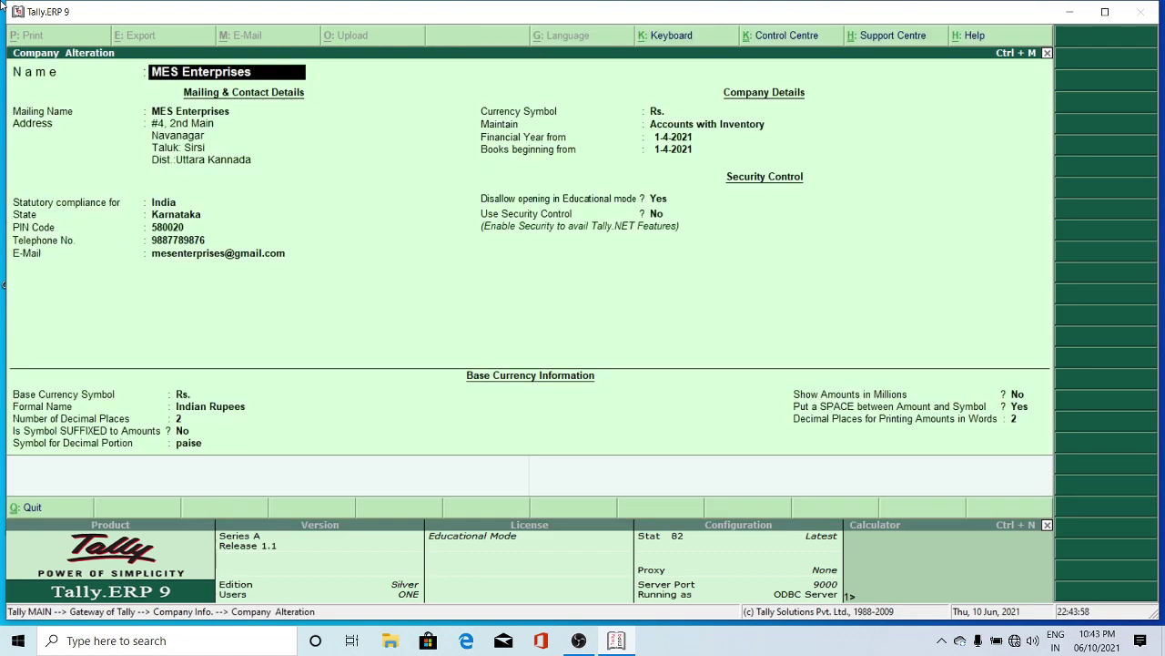
pyautogui.press('Return')
pyautogui.press('Return')
pyautogui.press('Return')
pyautogui.press('Return')
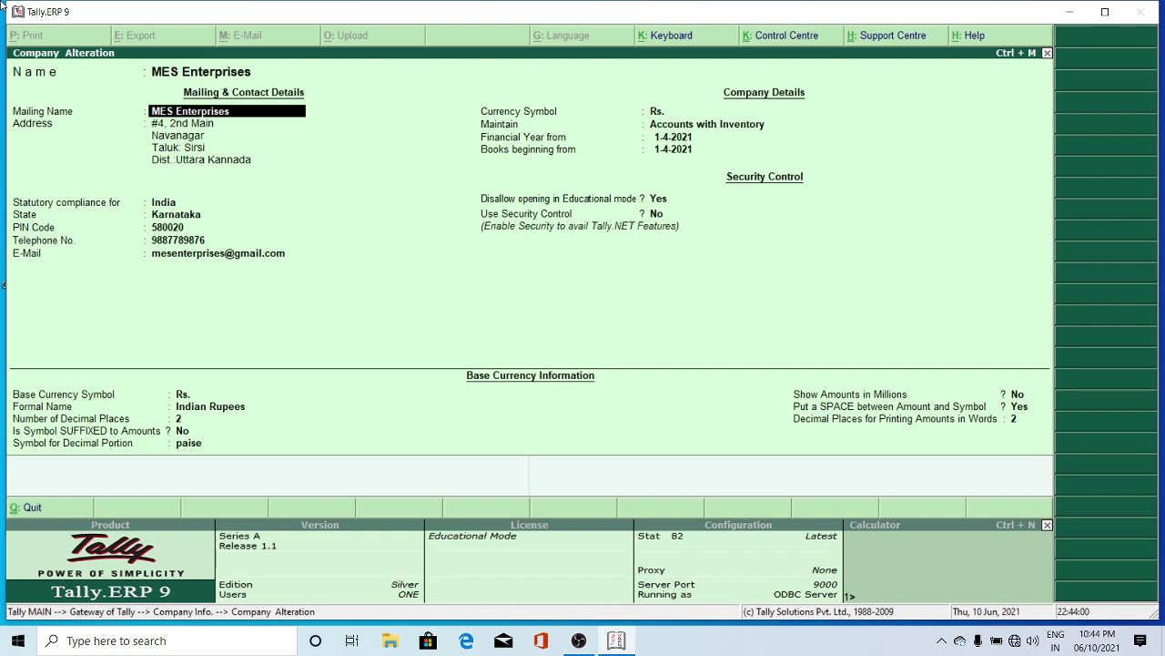
pyautogui.press('Return')
pyautogui.press('Return')
pyautogui.press('Return')
pyautogui.press('Return')
pyautogui.press('Return')
pyautogui.press('Return')
pyautogui.press('Return')
pyautogui.press('Return')
pyautogui.press('Return')
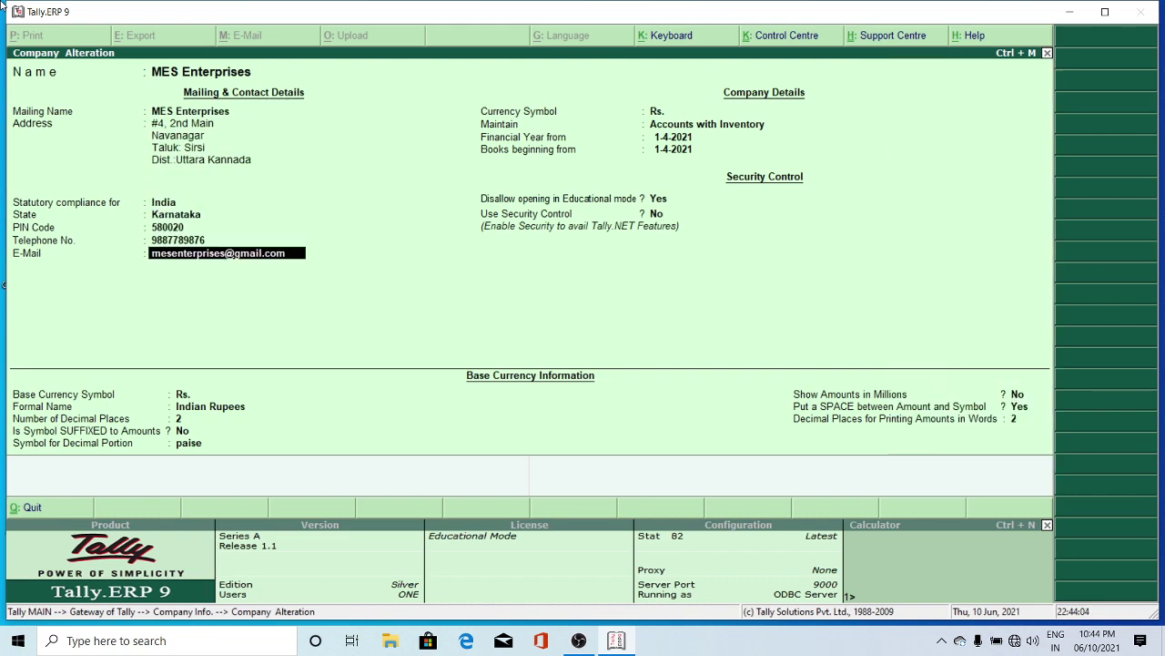
pyautogui.press('Return')
pyautogui.press('Return')
pyautogui.press('Return')
pyautogui.press('Return')
pyautogui.press('Return')
pyautogui.press('Return')
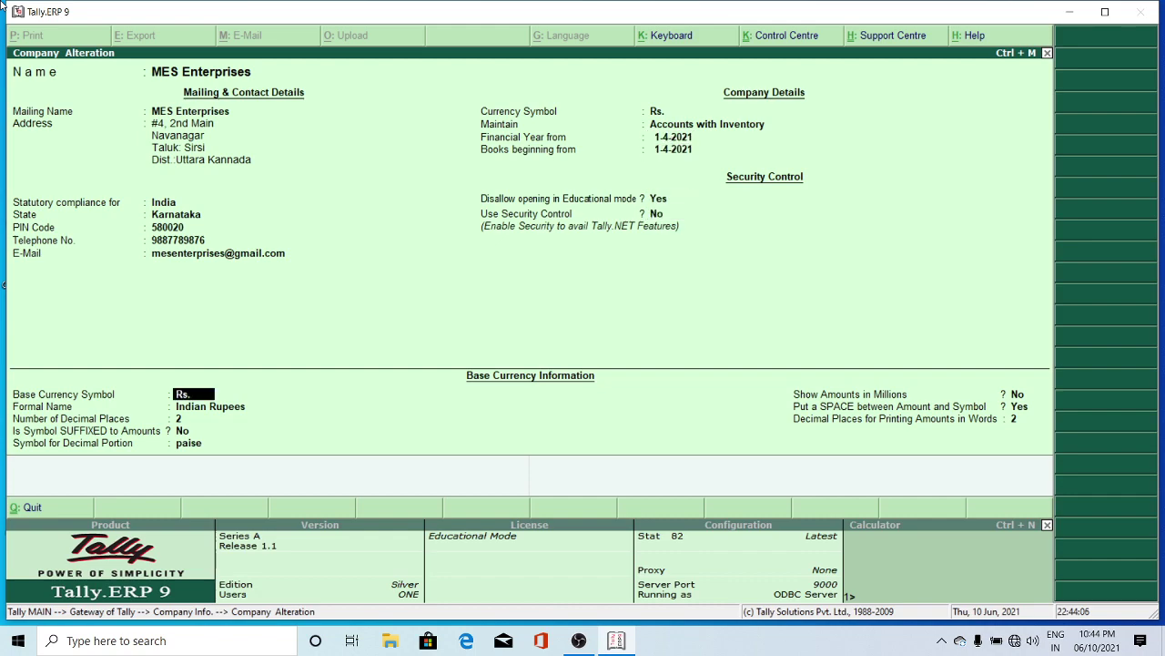
pyautogui.press('Return')
pyautogui.press('Return')
pyautogui.press('Return')
pyautogui.press('Return')
pyautogui.press('Return')
pyautogui.press('Return')
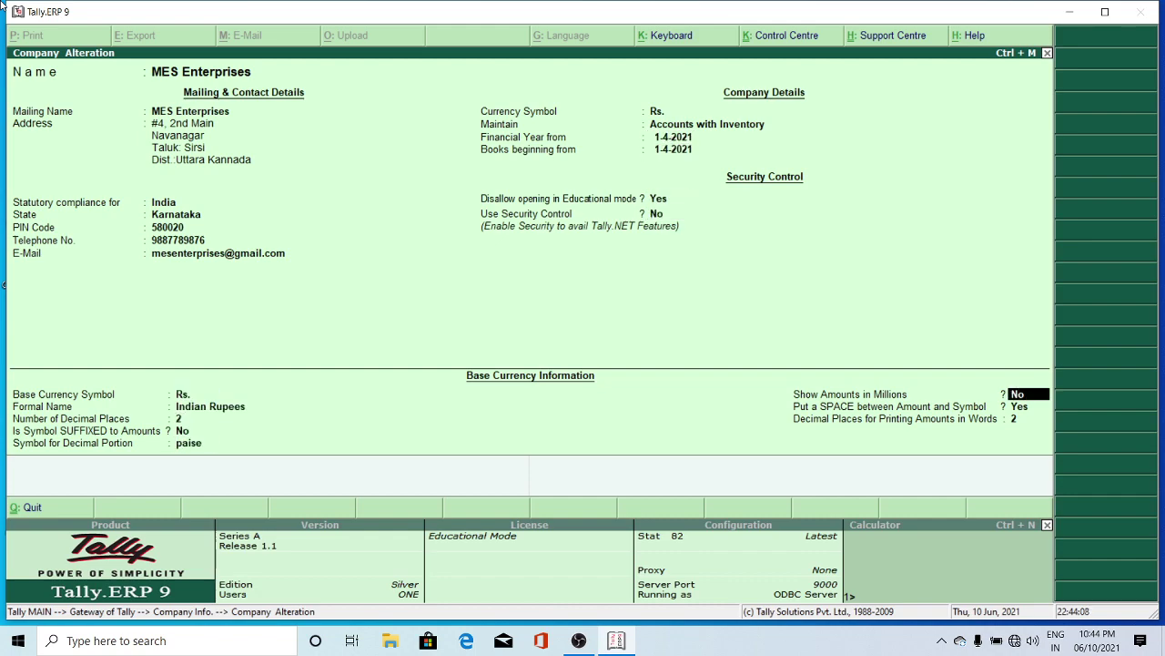
pyautogui.press('Return')
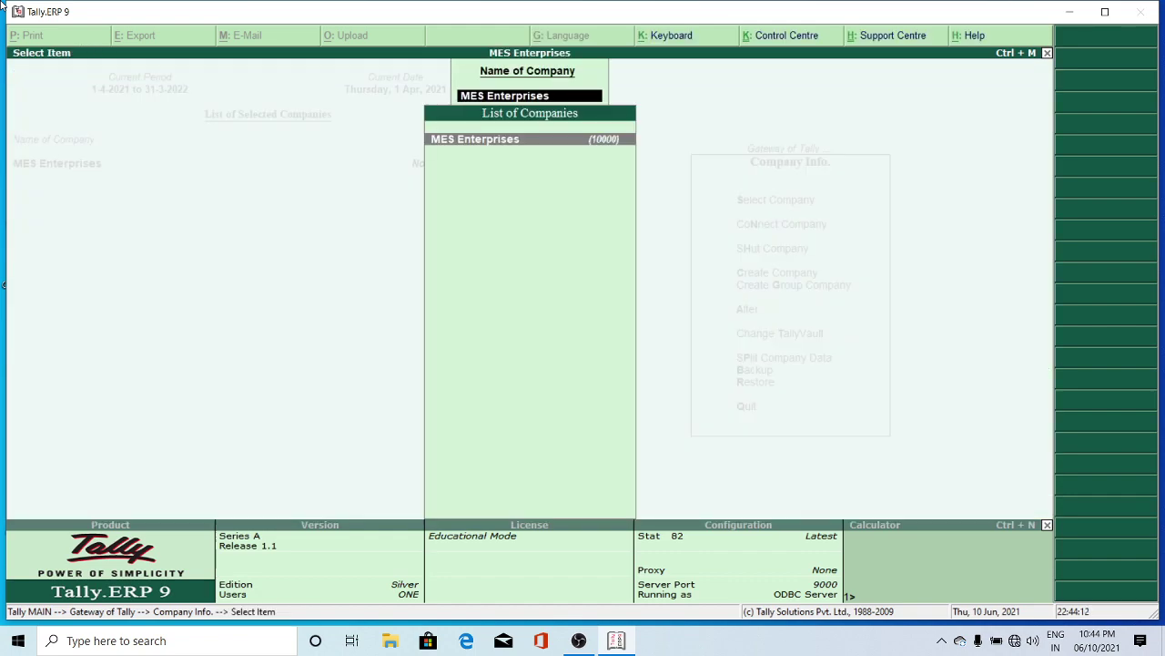
# - Close the Select Item company list to return to the Company Info. menu
pyautogui.press('Escape')
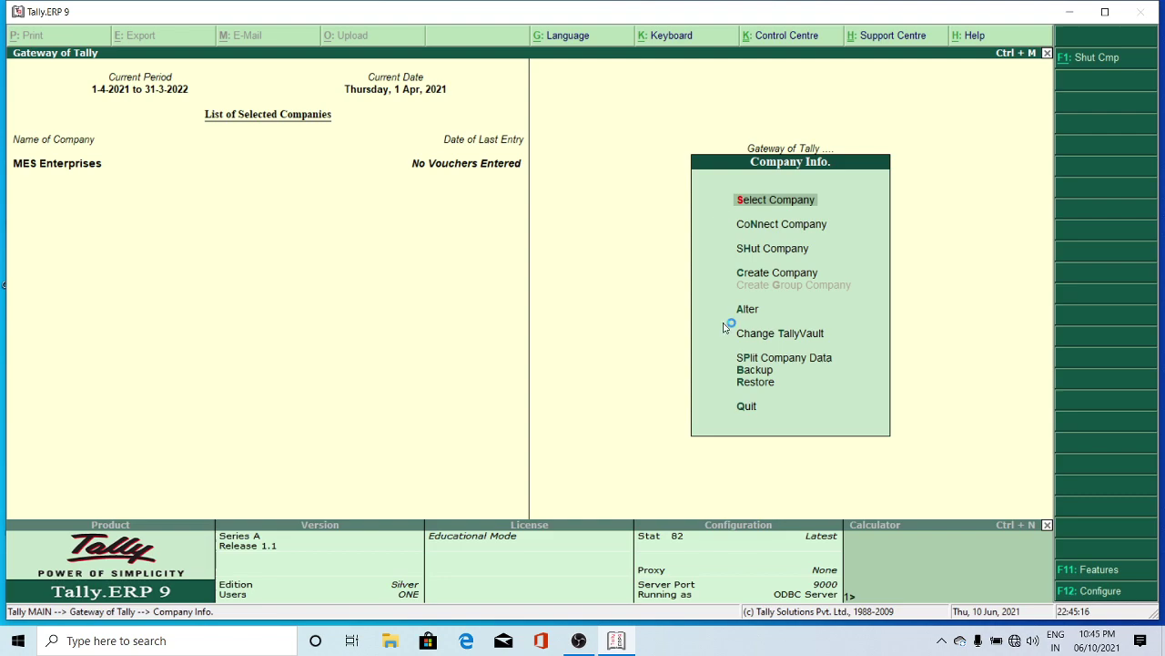
# - Remove MES Enterprises' TallyVault password: enter the current one, leave New and Repeat Password blank
pyautogui.click(752, 338)
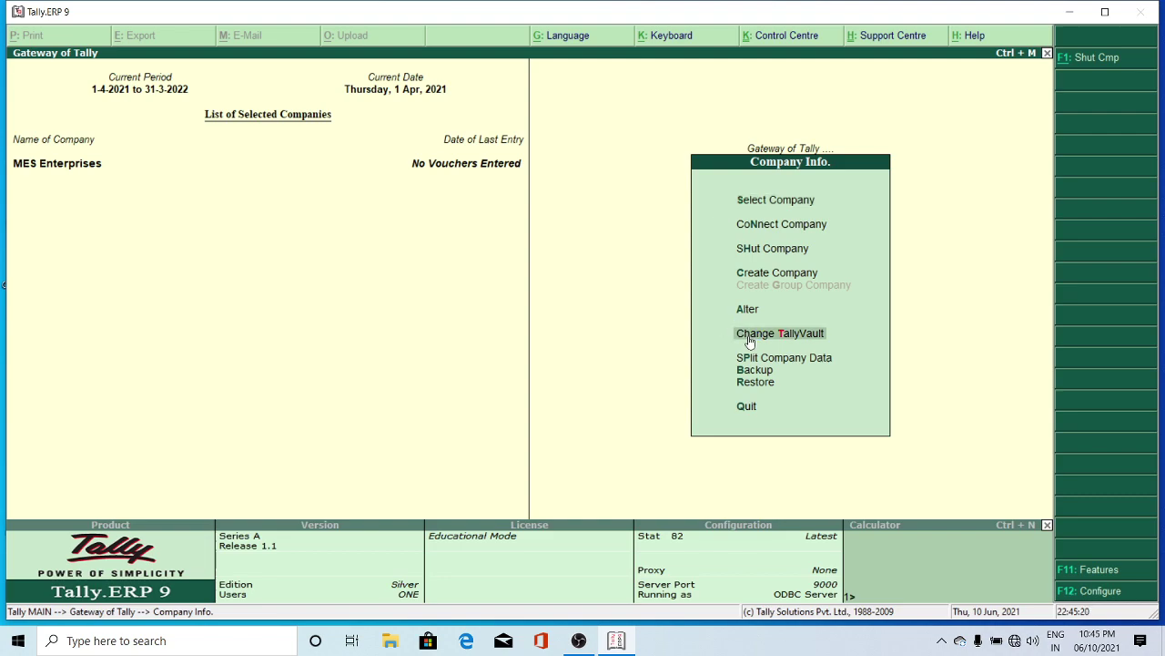
pyautogui.click(750, 338)
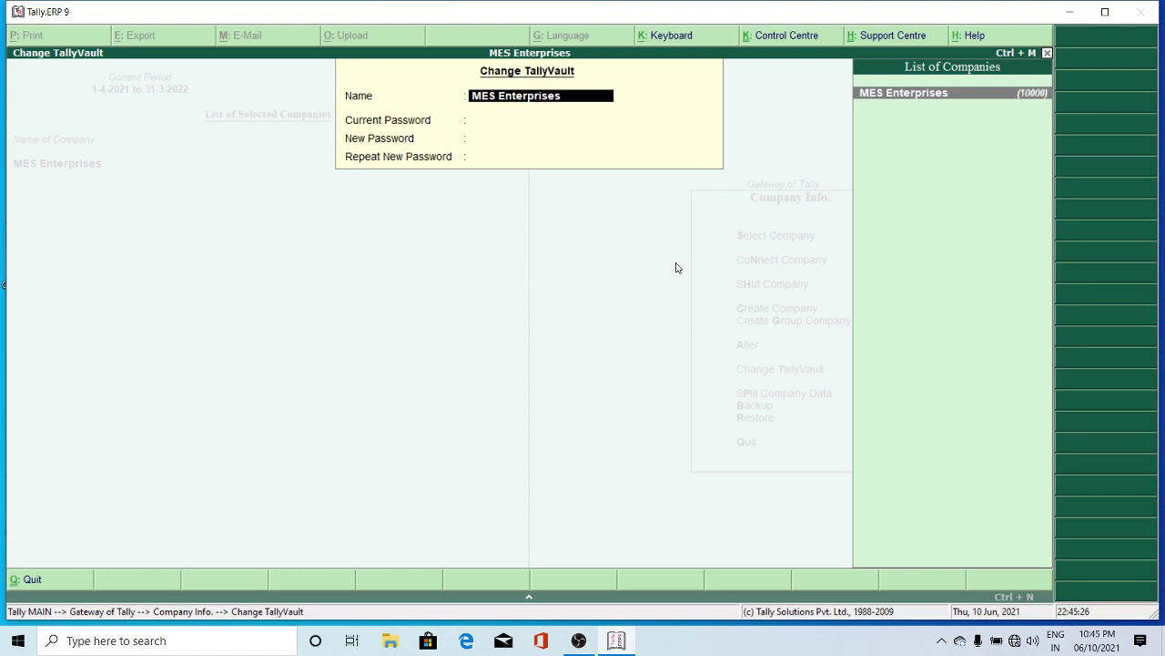
pyautogui.press('Return')
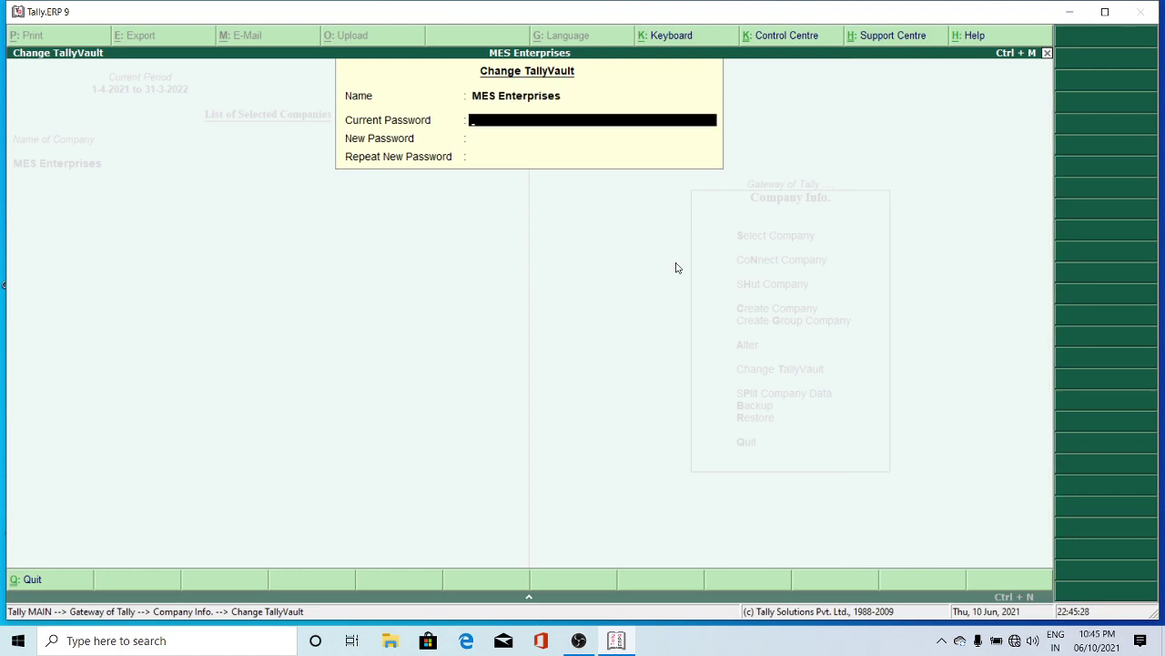
pyautogui.write('*****')
pyautogui.press('Return')
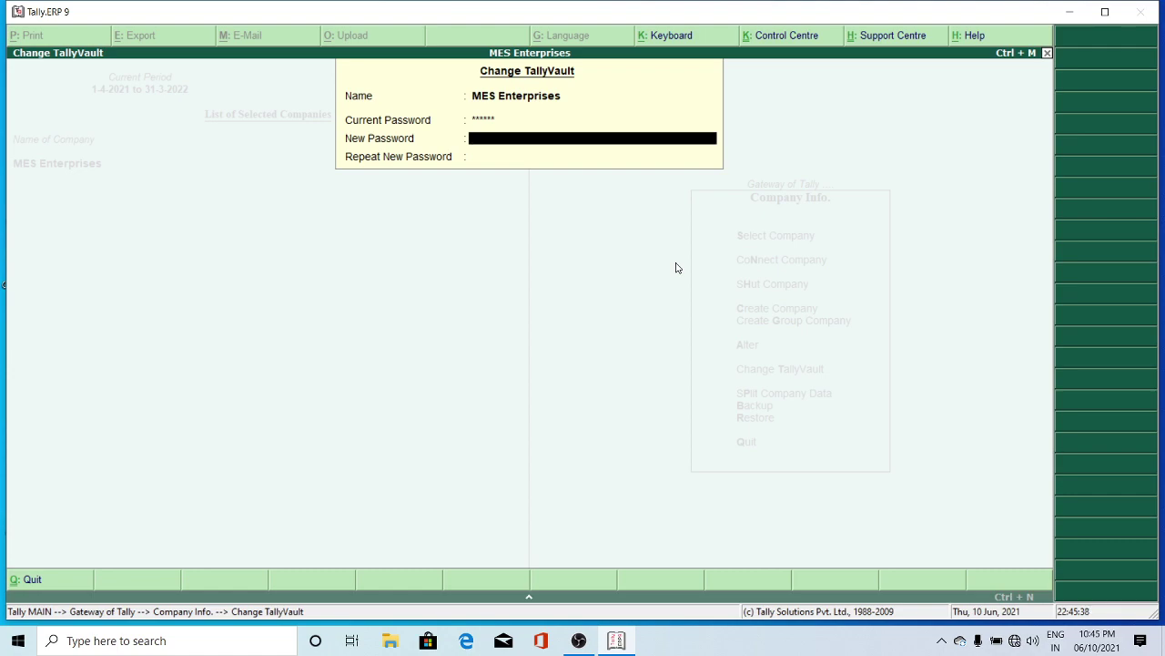
pyautogui.press('Return')
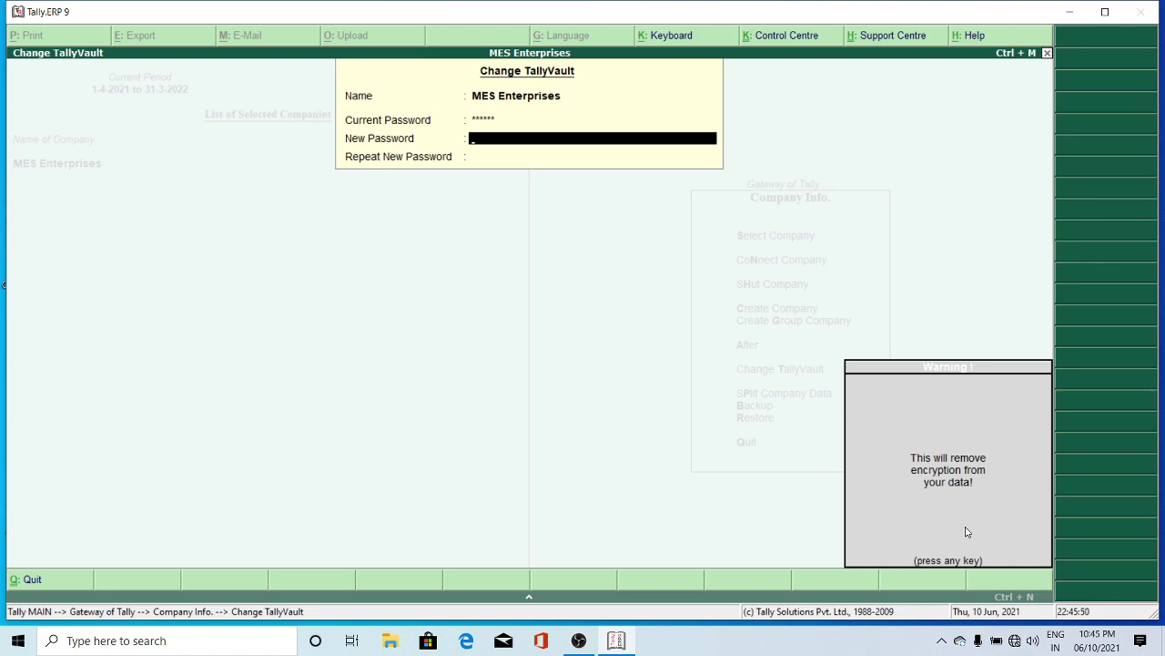
pyautogui.press('Return')
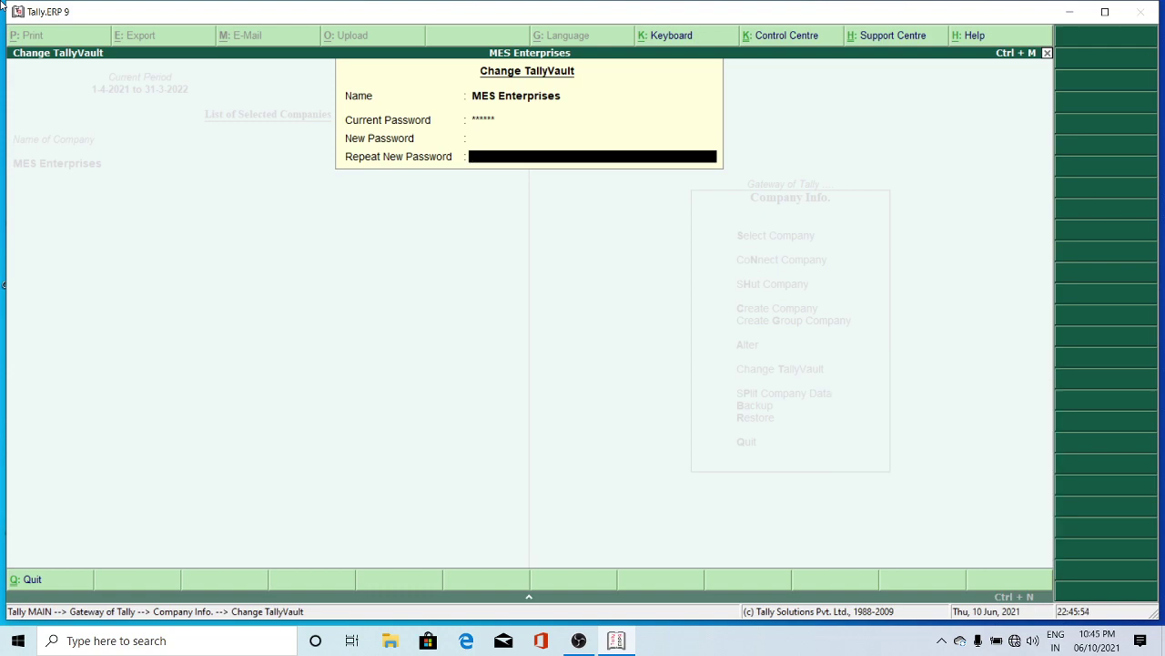
pyautogui.press('Return')
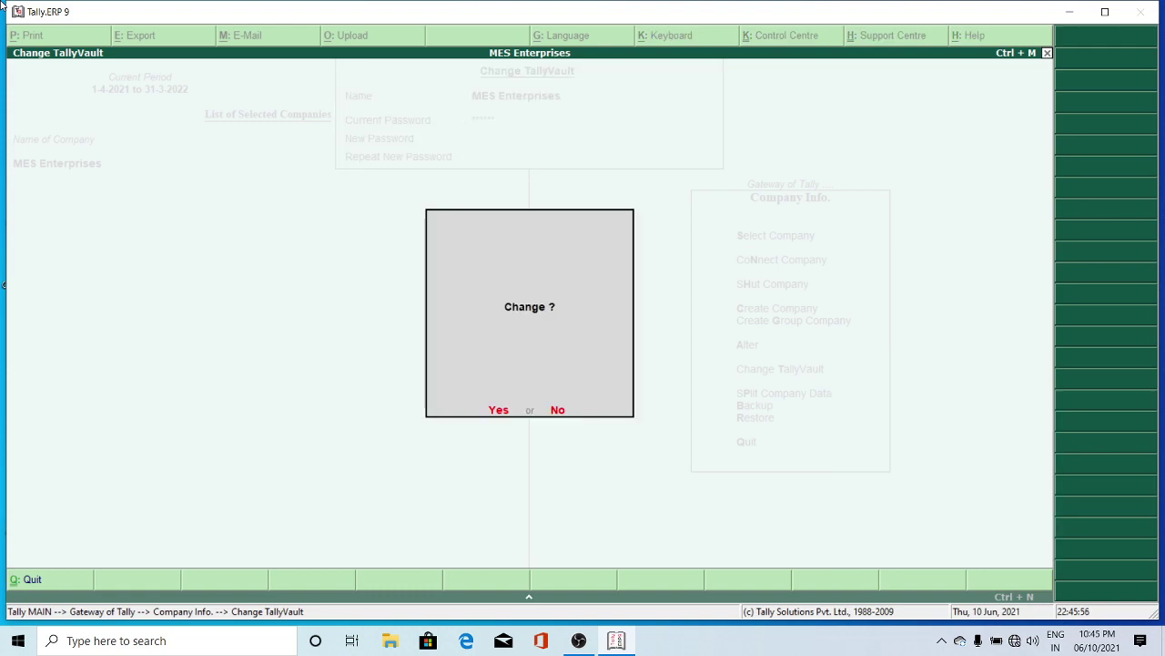
pyautogui.press('Return')
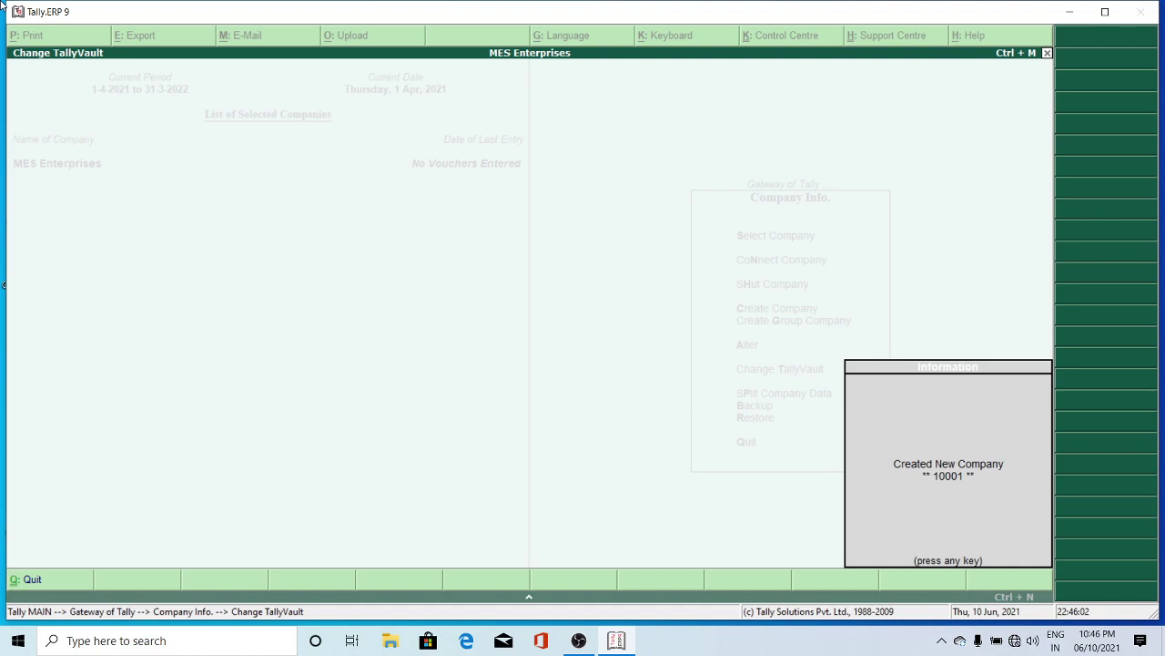
# - Reopen MES Enterprises in Company Alteration and step through its name and address
pyautogui.press('Return')
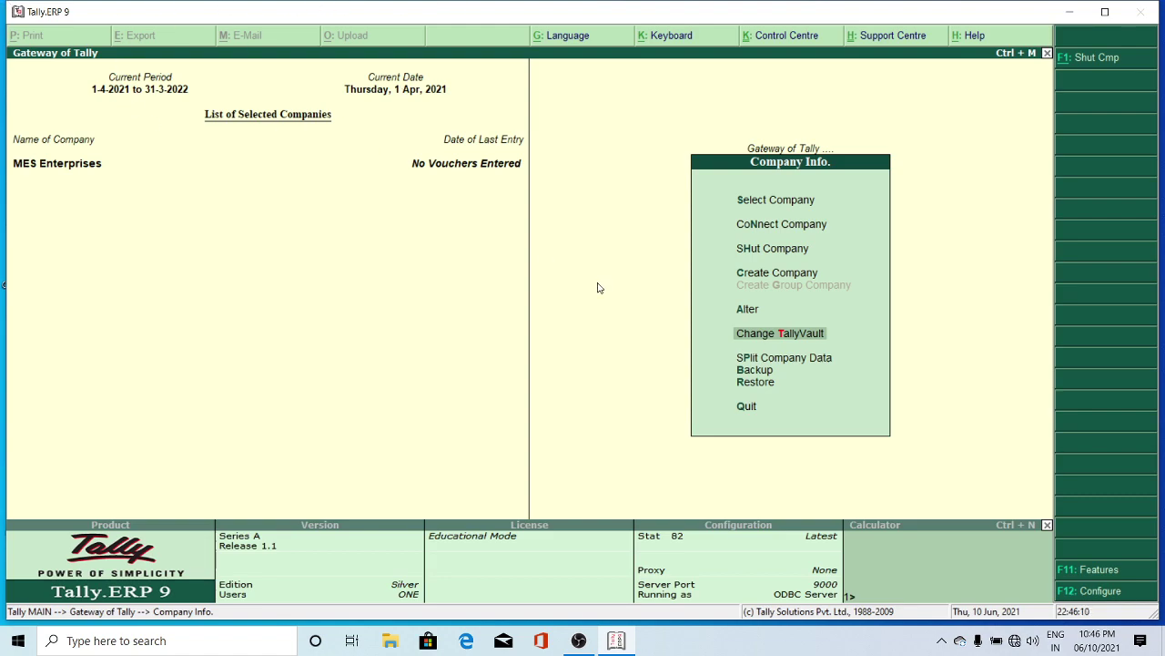
pyautogui.click(752, 314)
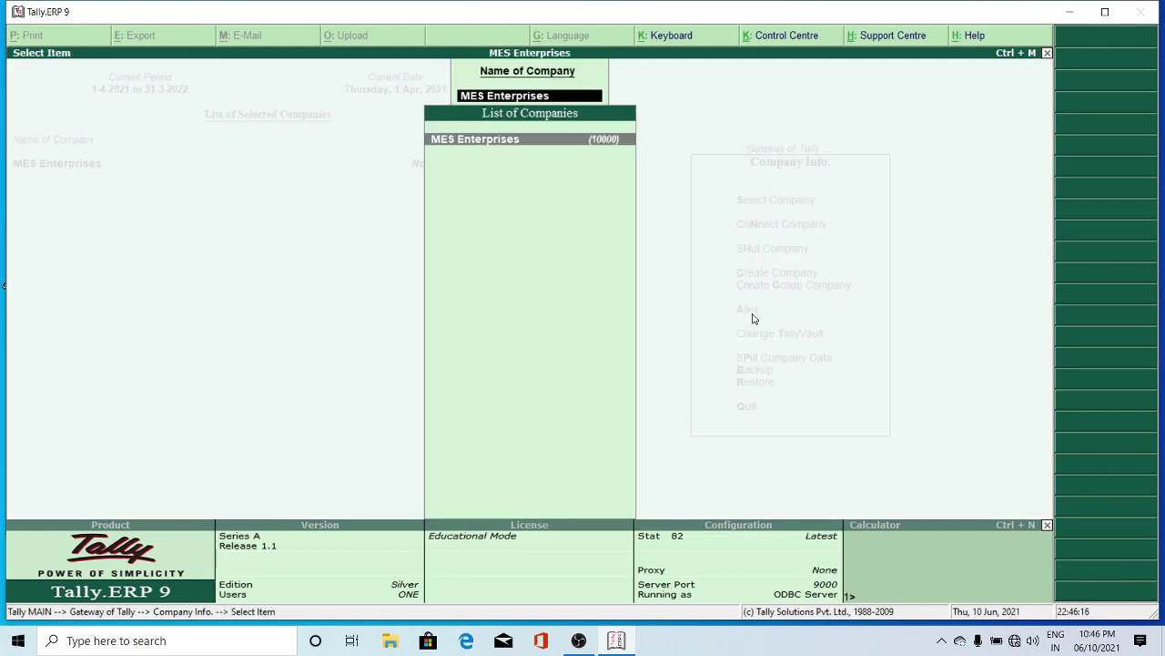
pyautogui.press('Return')
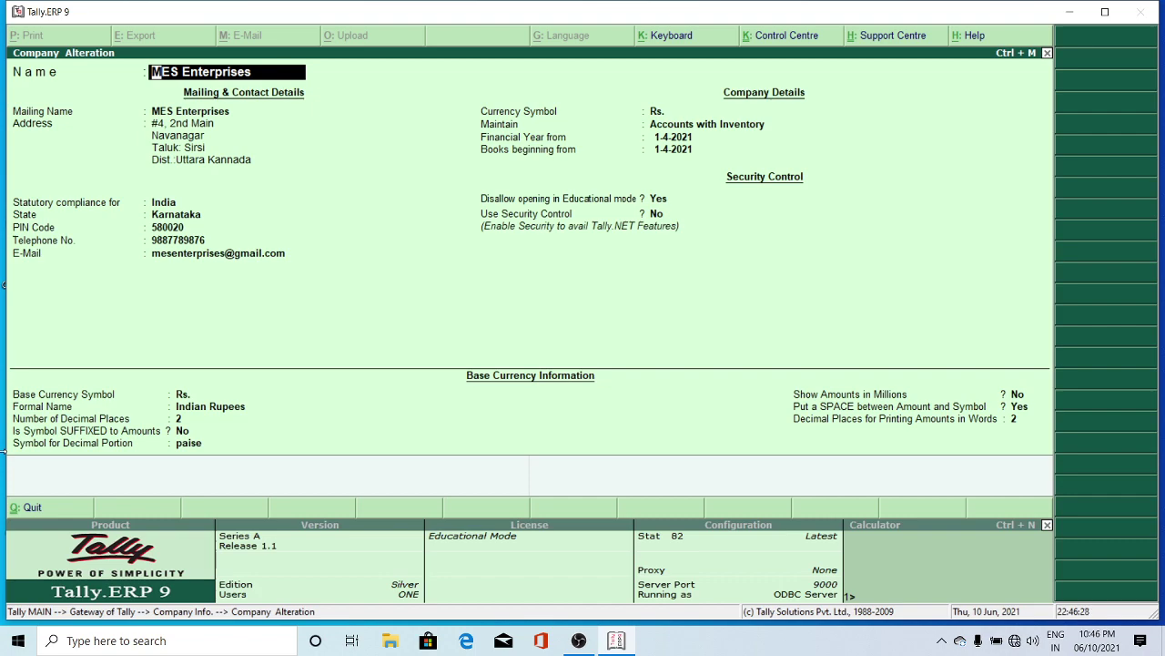
pyautogui.press('Return')
pyautogui.press('Return')
pyautogui.press('Return')
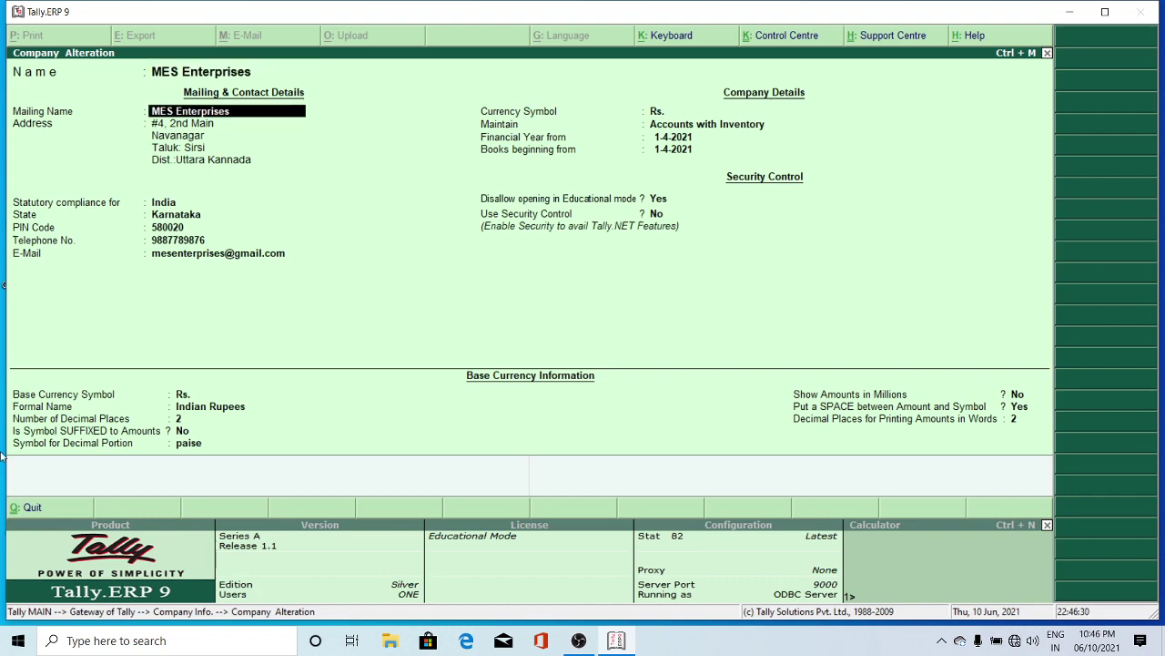
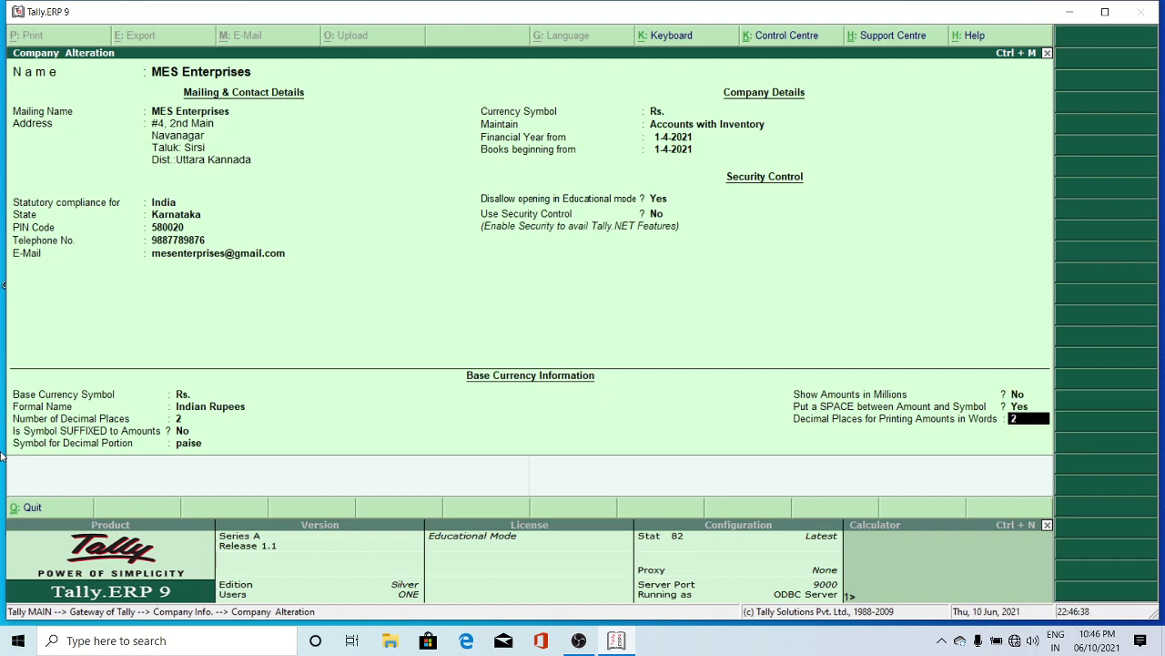
pyautogui.press('Return')
# - Save MES Enterprises, then reopen it in Company Alteration via Alter and the List of Companies
pyautogui.press('Return')
pyautogui.press('Return')
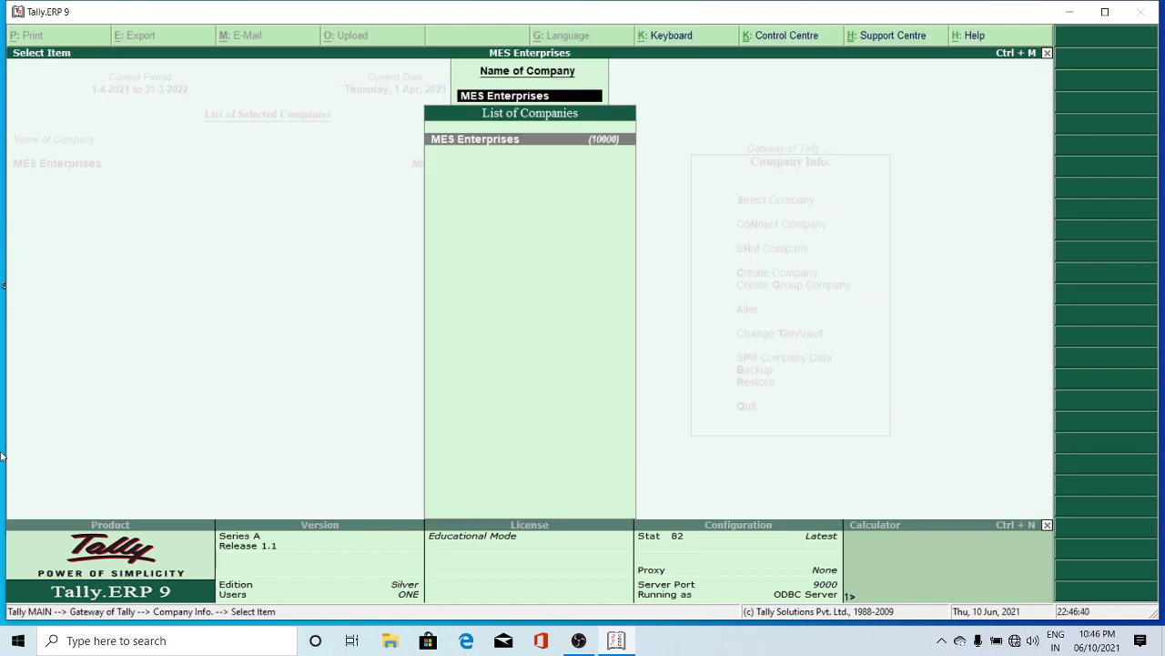
pyautogui.press('Return')
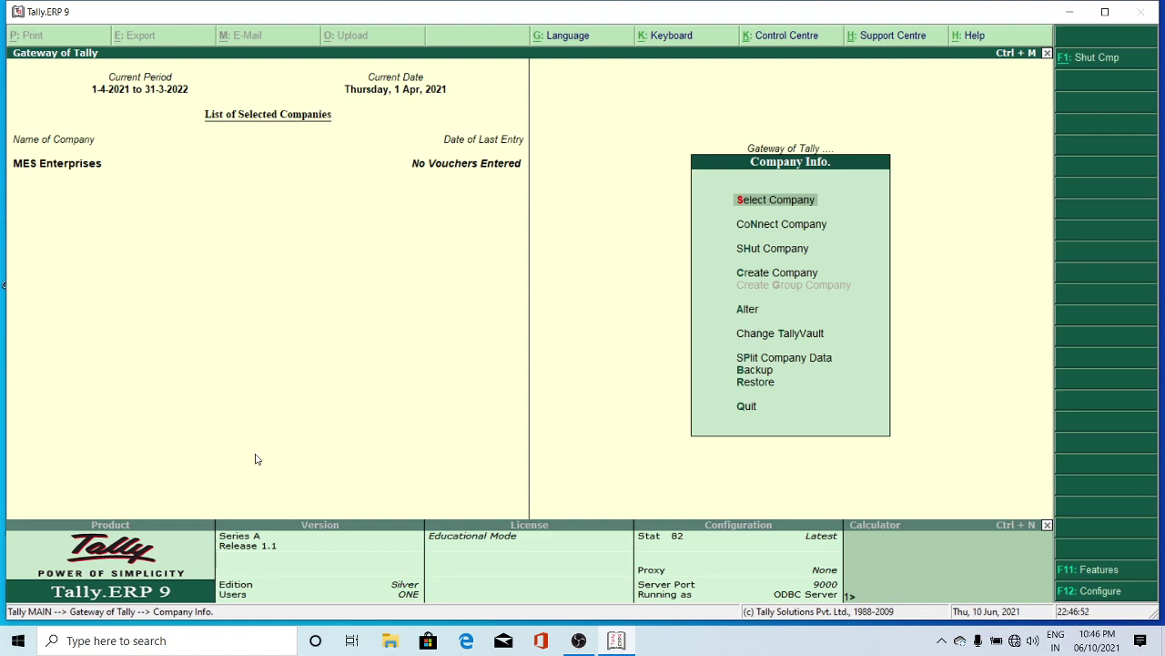
pyautogui.press('Return')
pyautogui.press('Escape')
pyautogui.press('Down')
pyautogui.press('Down')
pyautogui.press('Down')
pyautogui.press('Down')
pyautogui.press('Down')
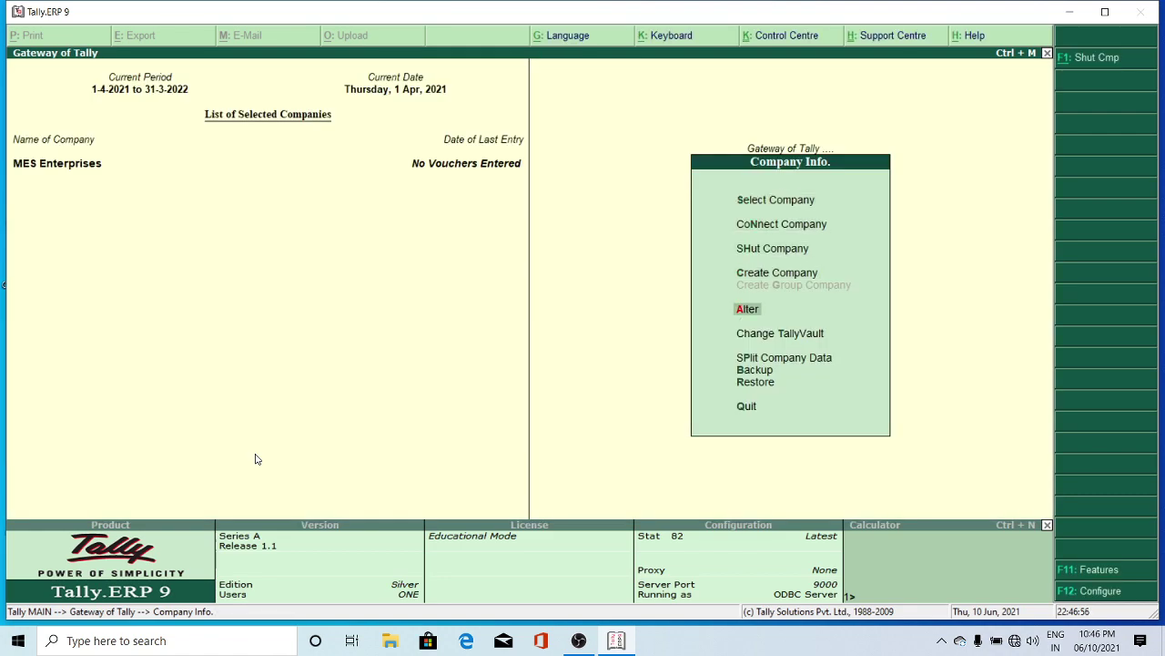
pyautogui.press('Up')
pyautogui.press('Return')
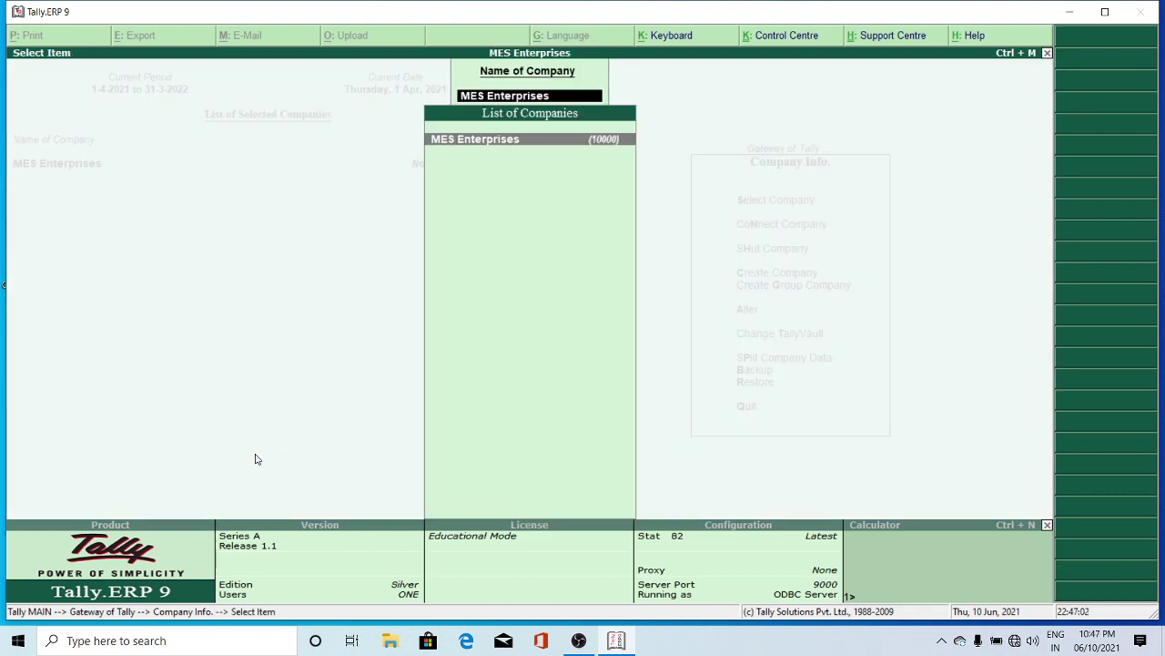
pyautogui.press('Return')
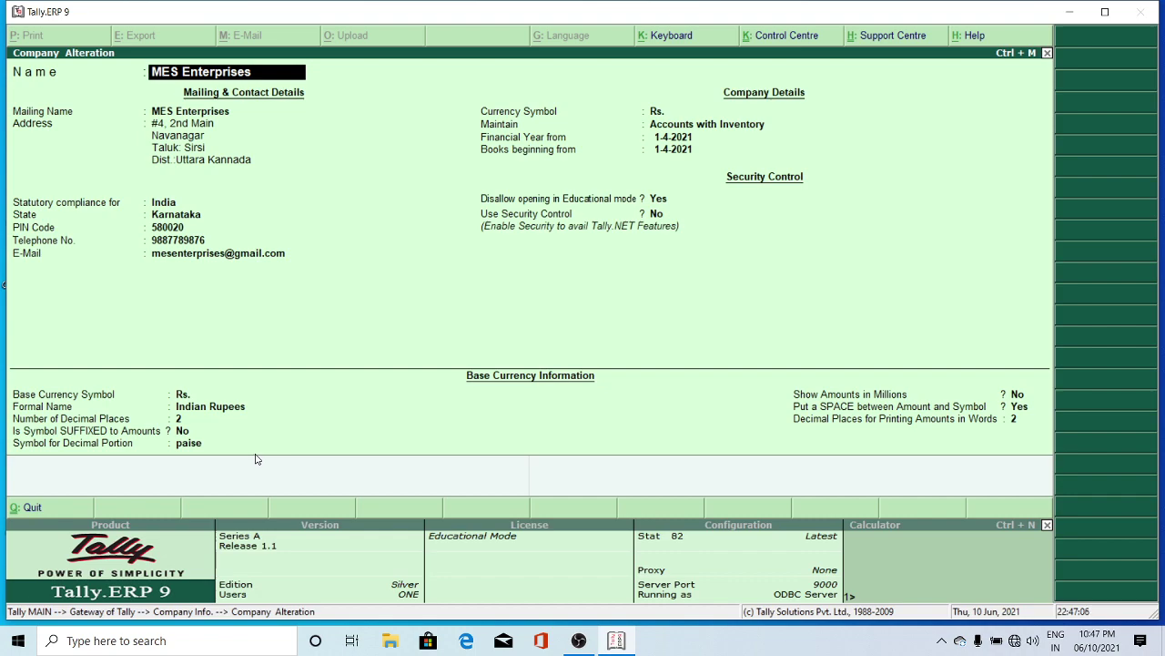
# - Delete MES Enterprises with Alt+D, cancelling the first request and confirming Yes the second time
pyautogui.hotkey('alt', 'd')
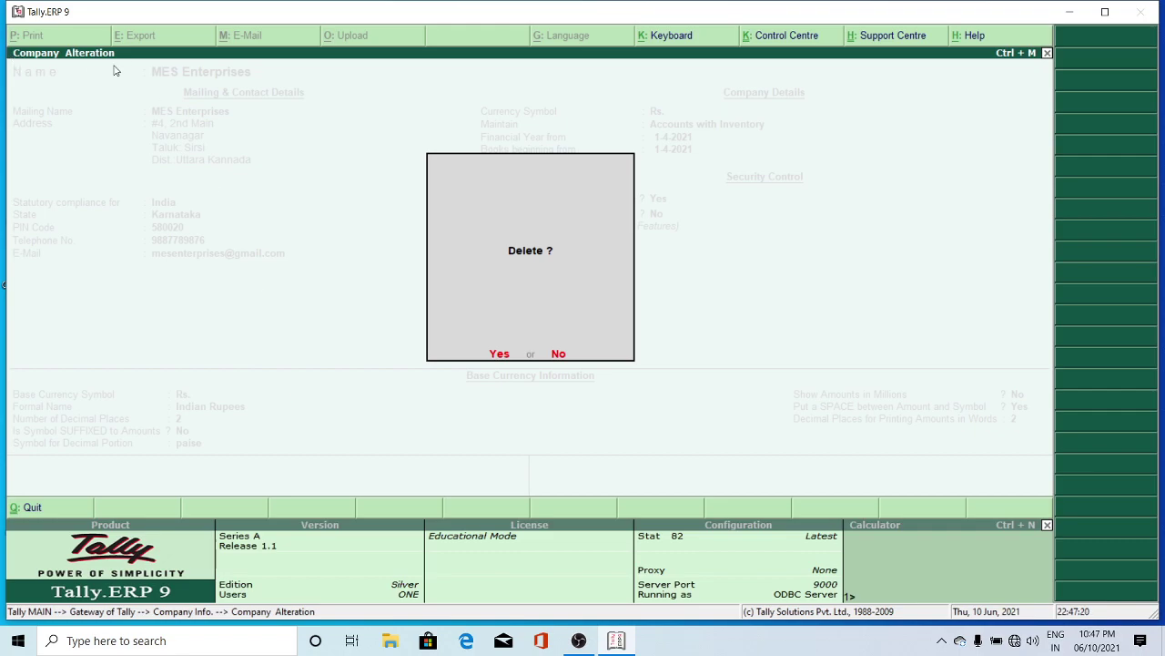
pyautogui.press('Escape')
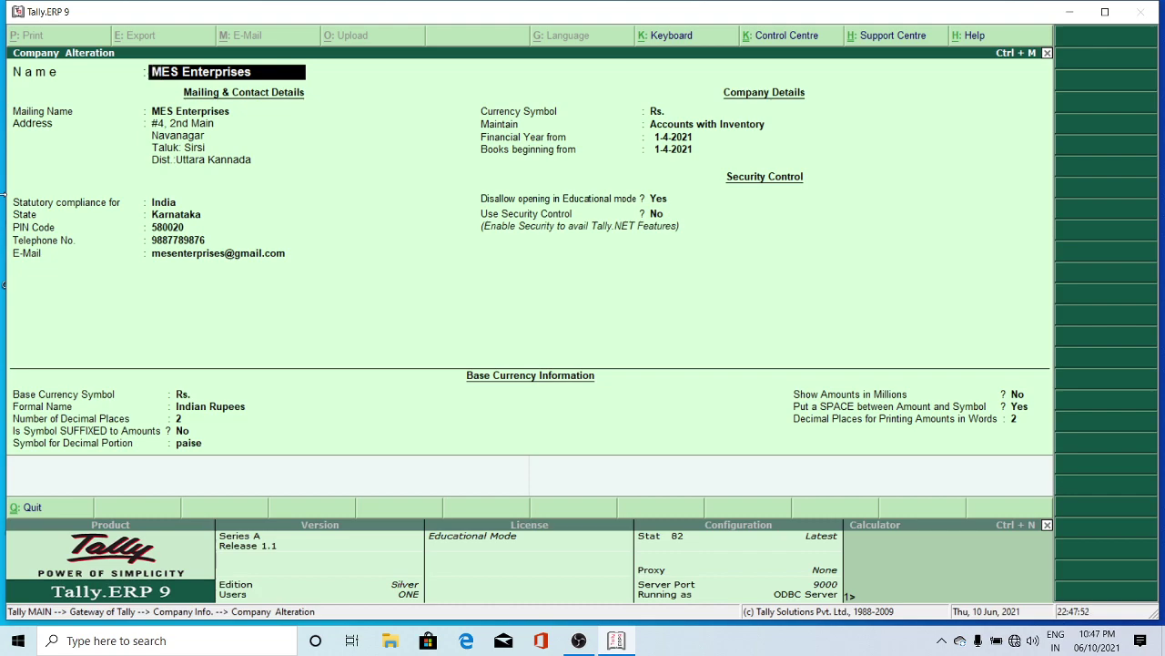
pyautogui.hotkey('alt', 'd')
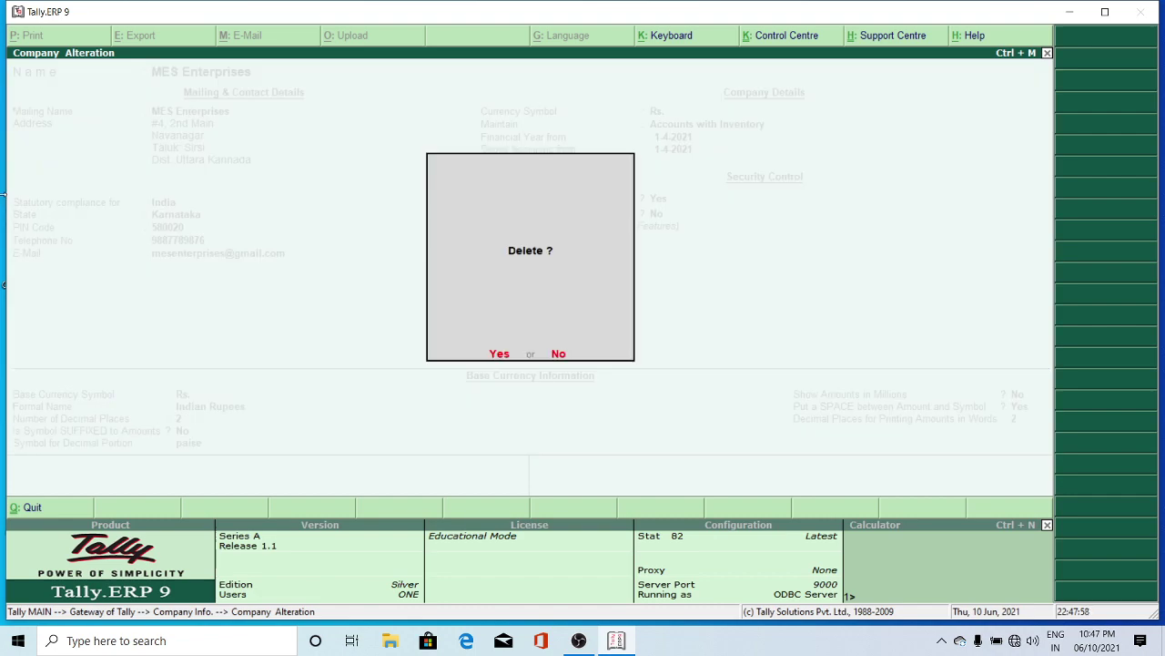
pyautogui.press('y')
pyautogui.press('y')
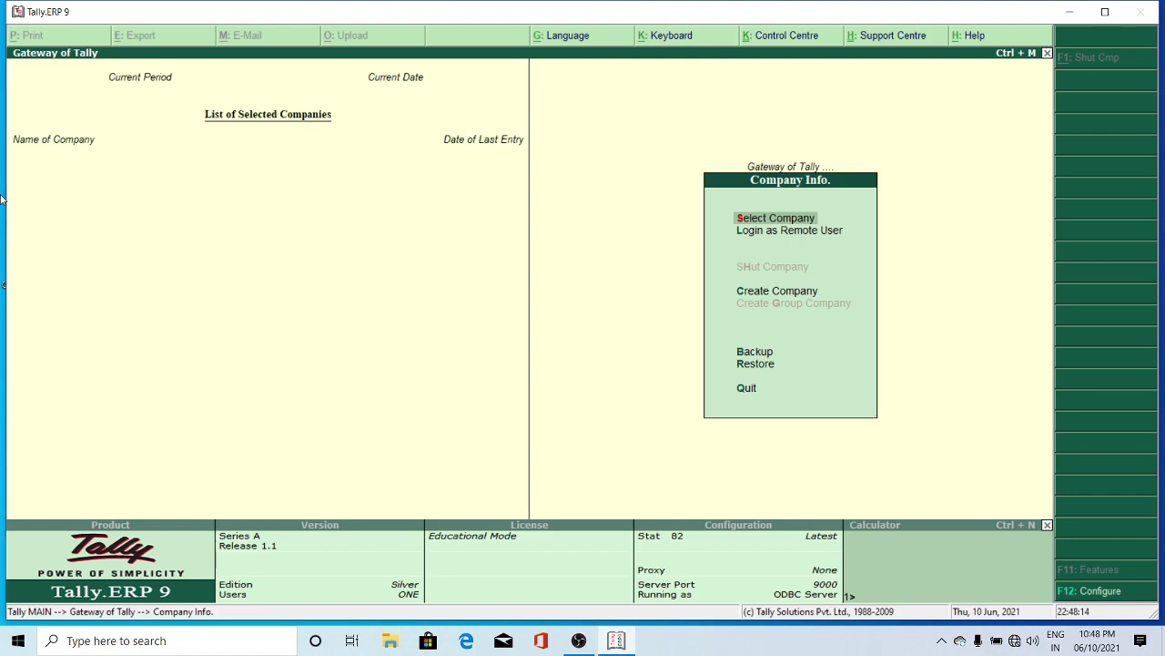
# - Load MES Enterprises (10001) through Select Company so it is listed as selected
pyautogui.press('Return')
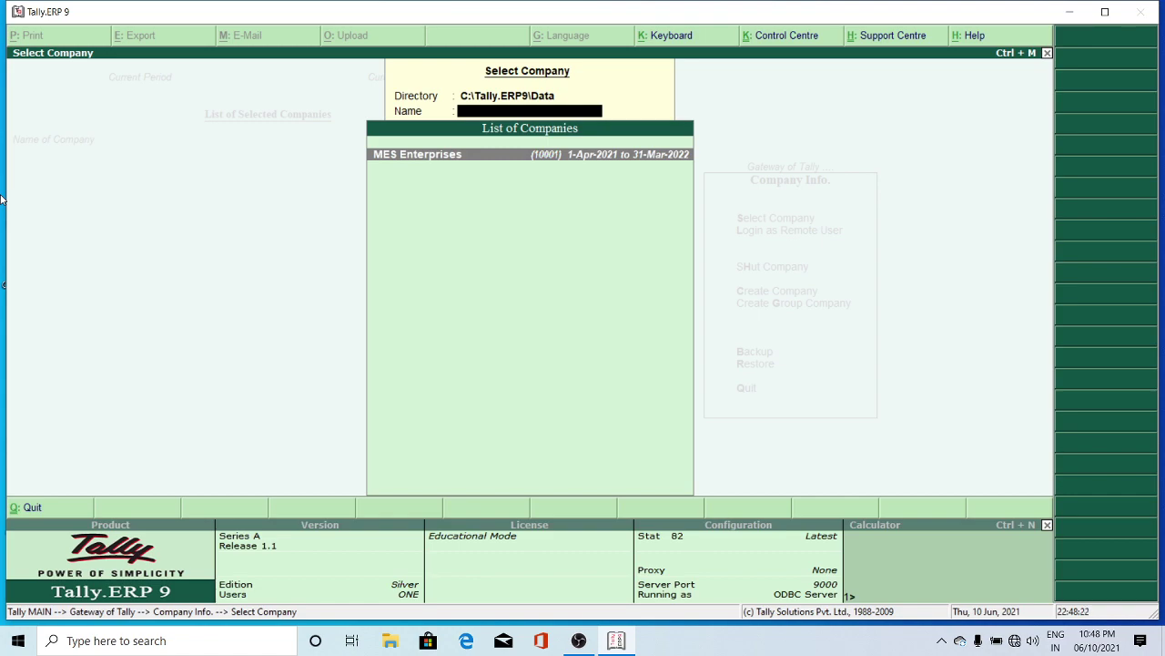
pyautogui.press('Return')
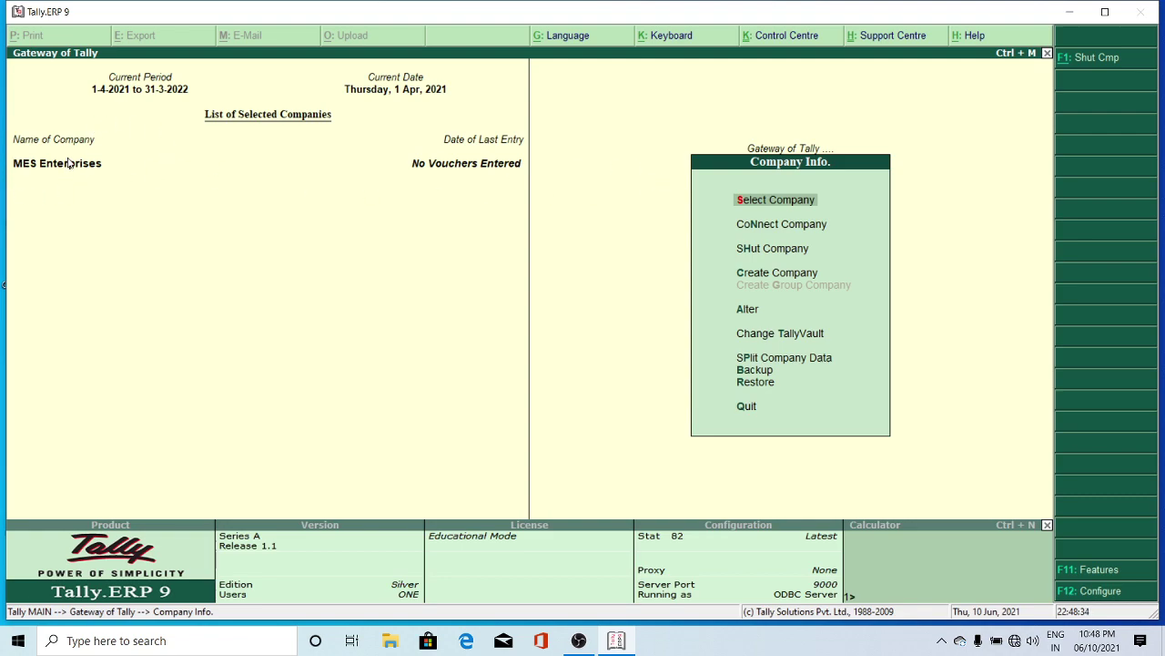
pyautogui.press('Down')
pyautogui.press('Down')
pyautogui.press('Down')
pyautogui.press('Down')
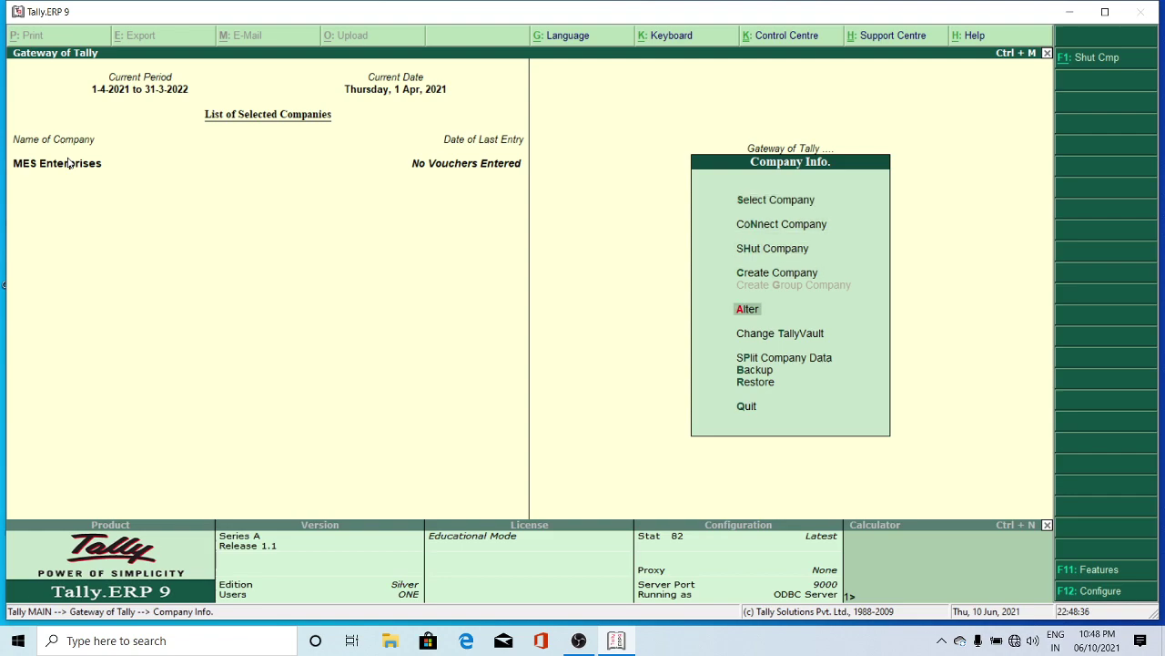
# - Open MES Enterprises under Alter and delete it with Alt+D, confirming Yes
pyautogui.press('Return')
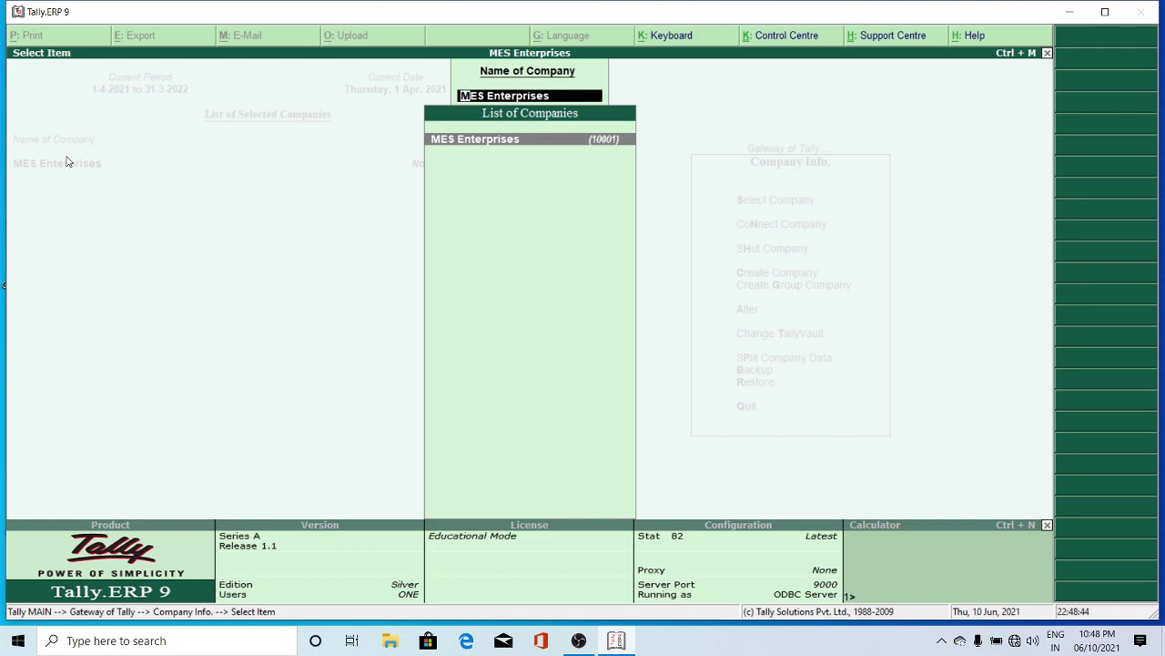
pyautogui.press('Return')
pyautogui.hotkey('alt', 'd')
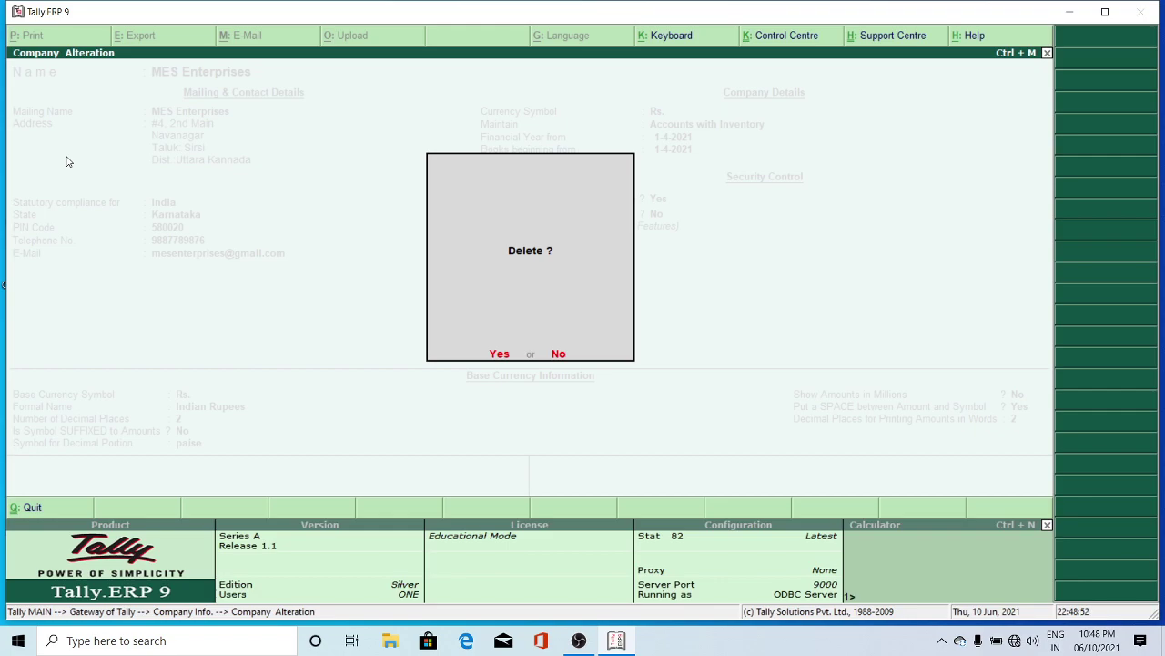
pyautogui.press('y')
pyautogui.press('y')
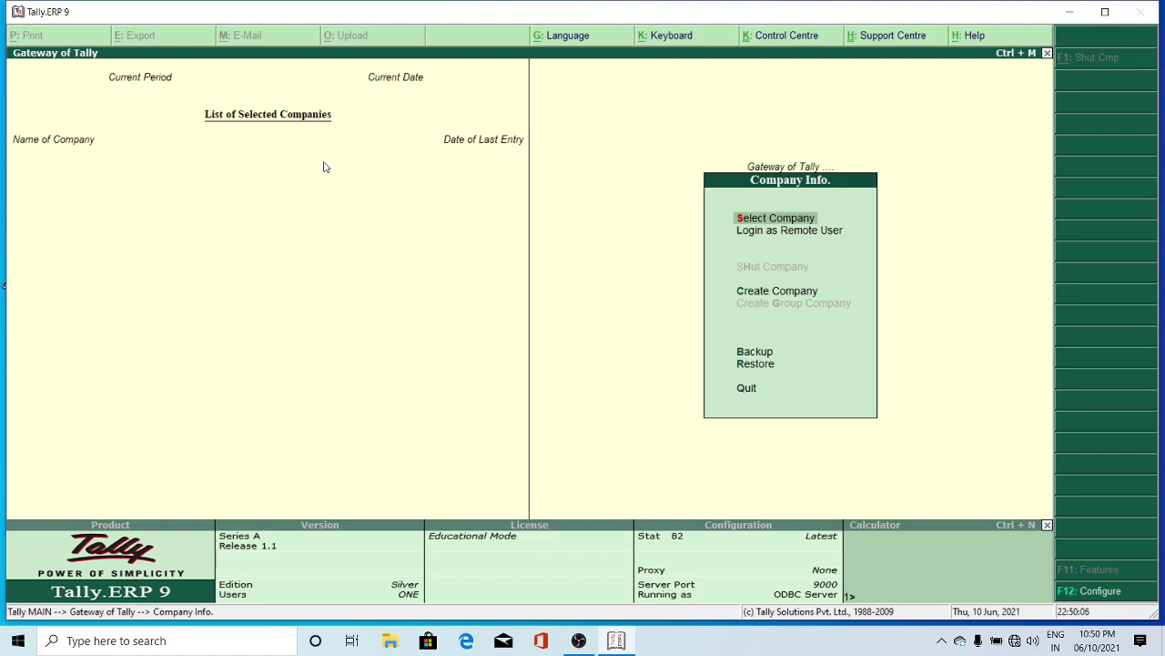
# - Quit Tally.ERP 9 and bring the OBS Studio window back up
pyautogui.press('Escape')
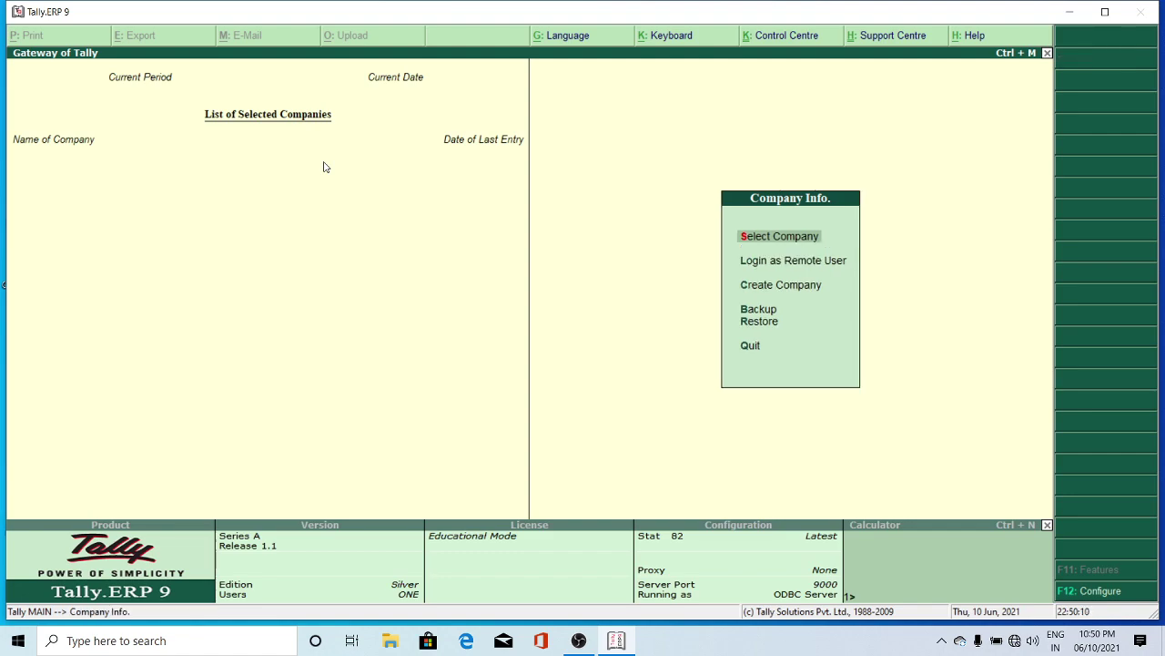
pyautogui.press('Escape')
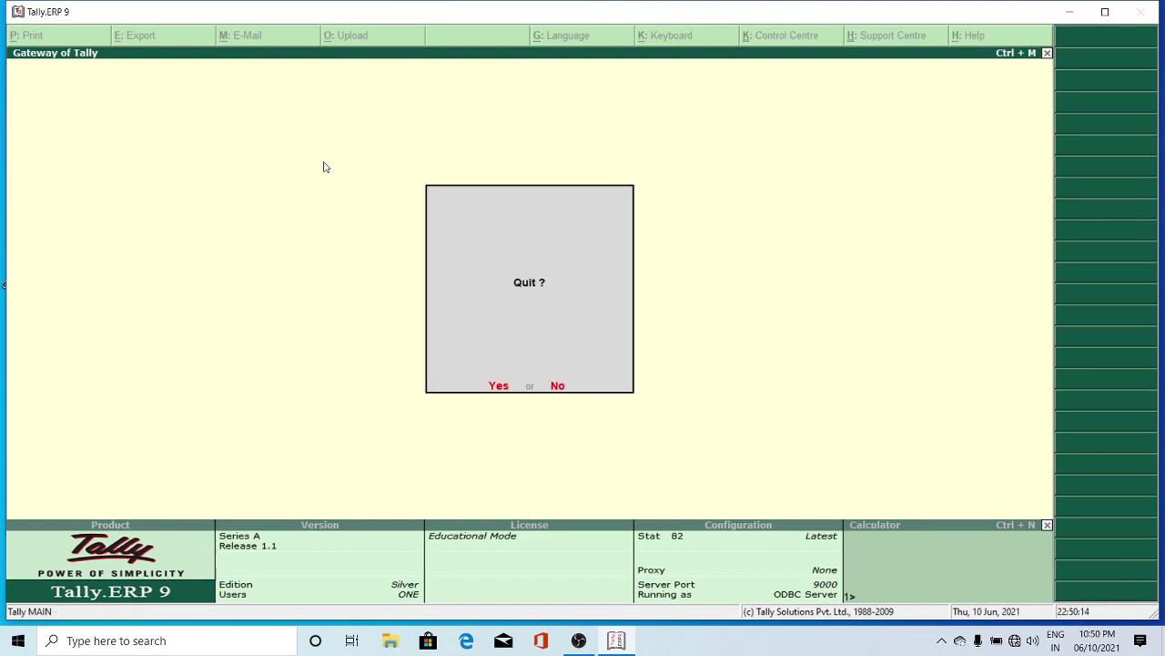
pyautogui.press('Return')
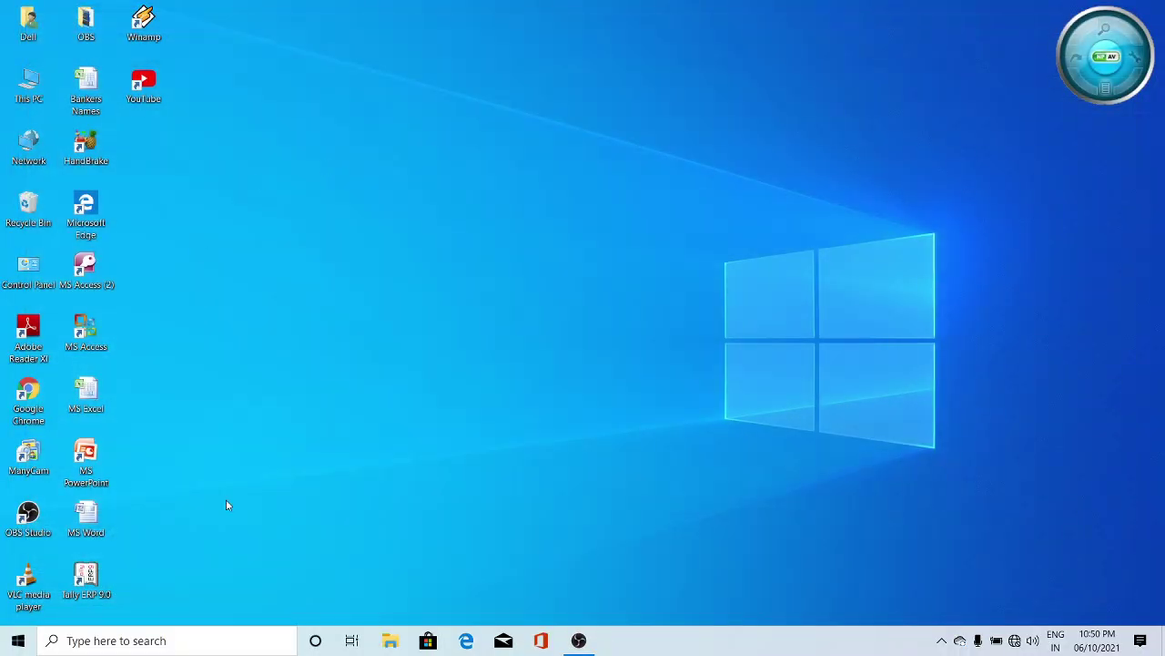
pyautogui.click(577, 641)
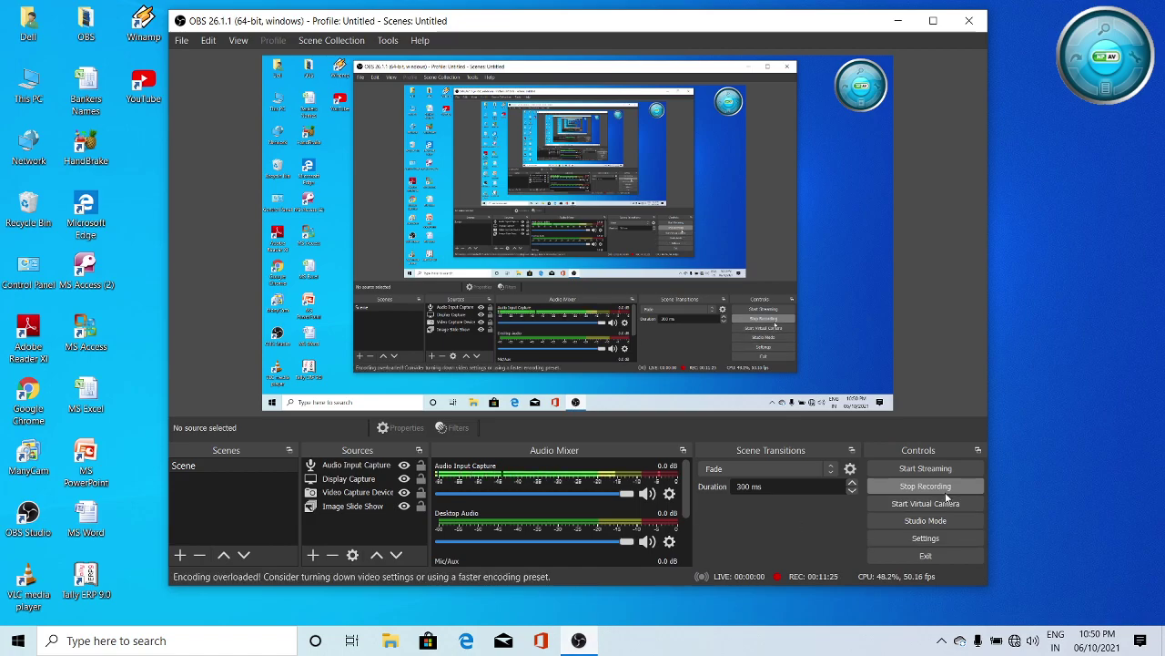